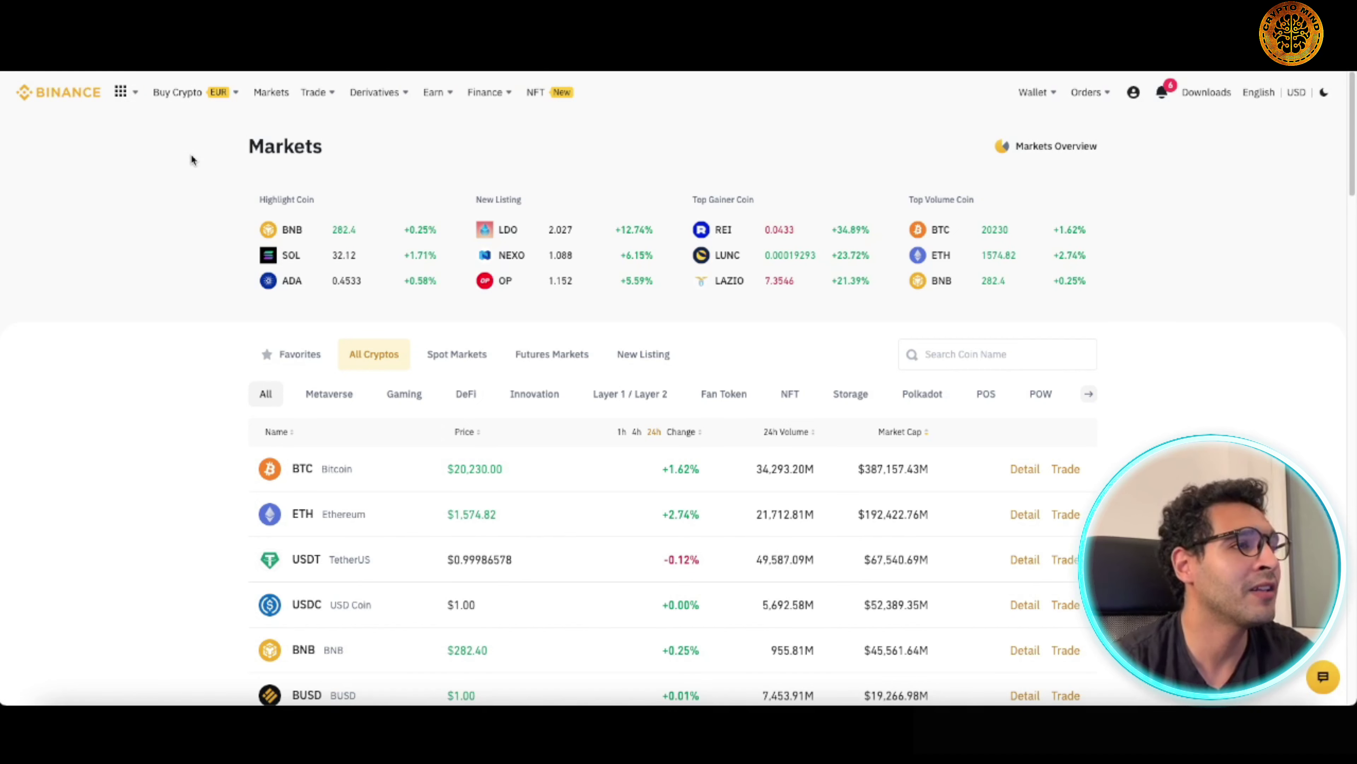
- Go to the Binance Futures Overview from the Derivatives menu and scroll through its product cards
{"action": "mouse_move", "coordinate": [404, 83]}
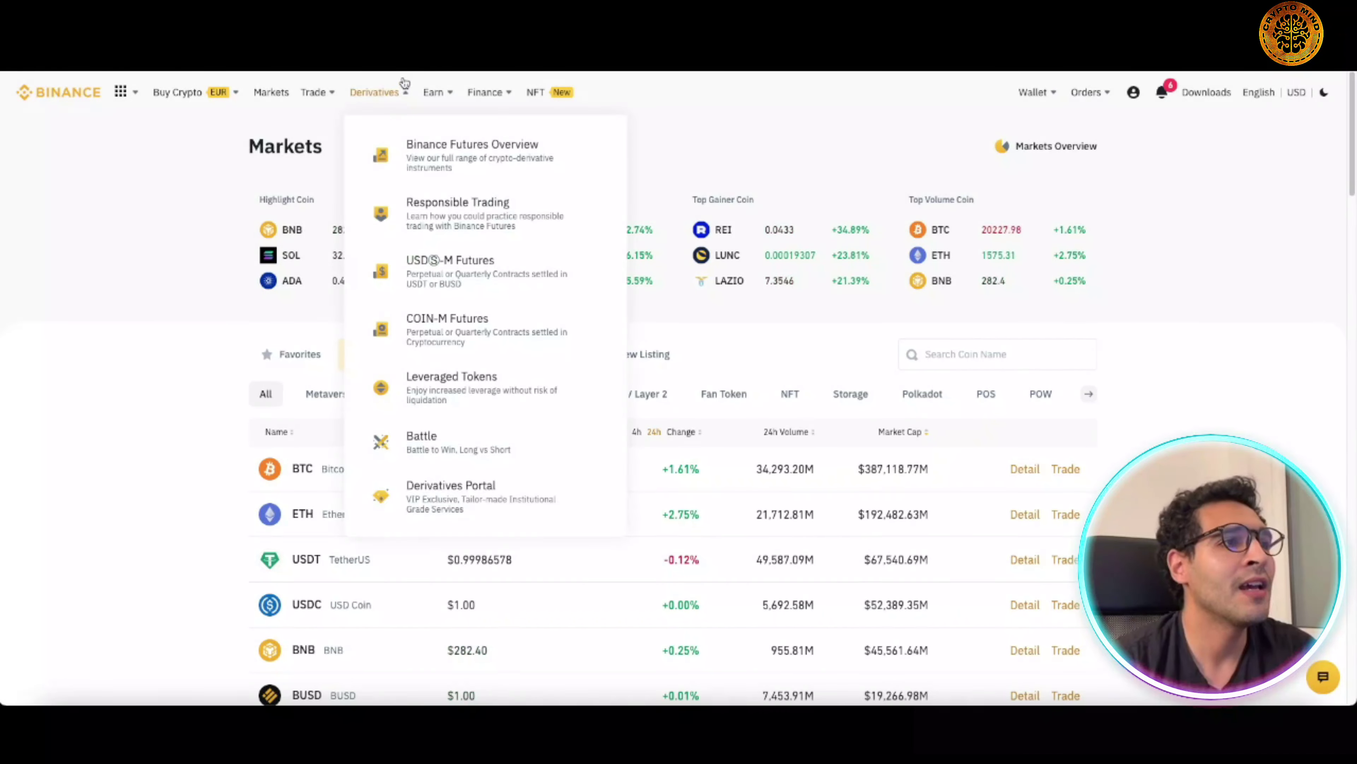
{"action": "left_click", "coordinate": [425, 159]}
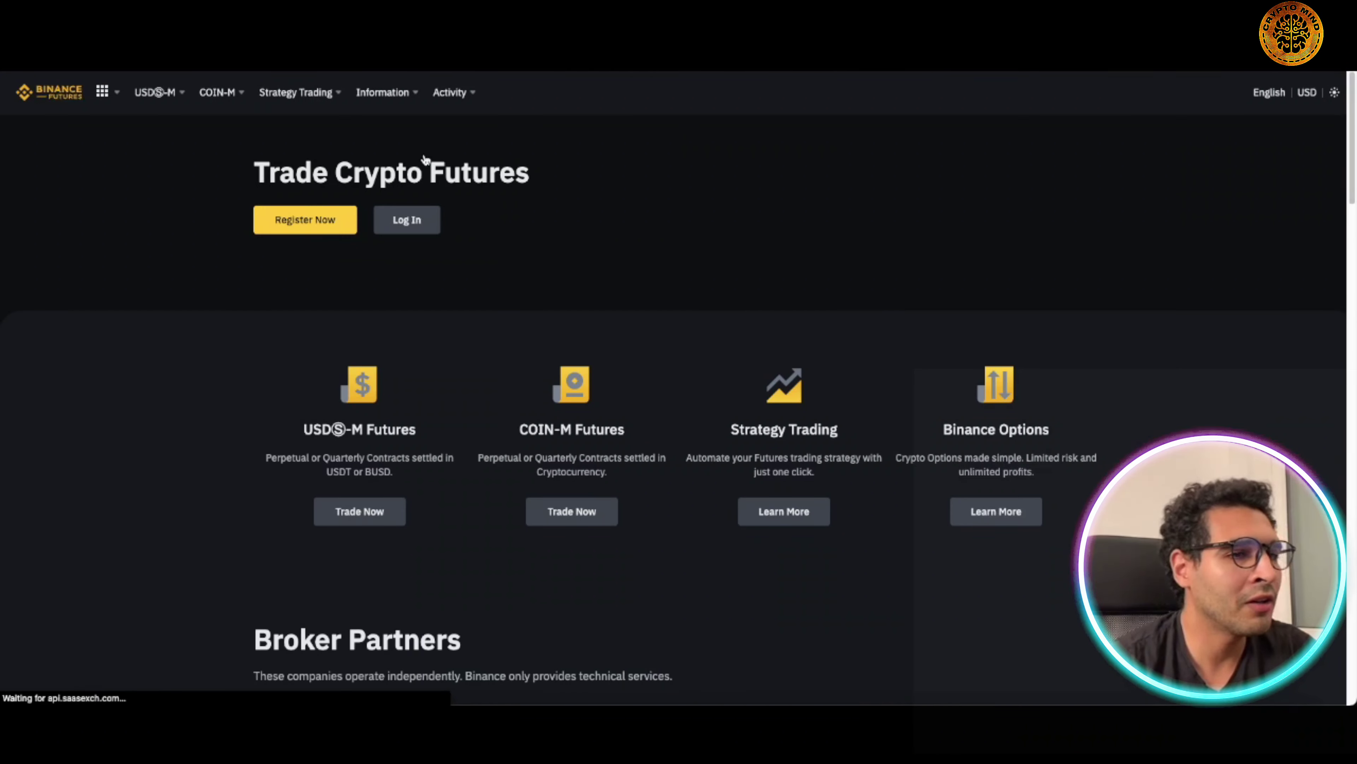
{"action": "scroll", "coordinate": [545, 228], "scroll_direction": "down", "scroll_amount": 2}
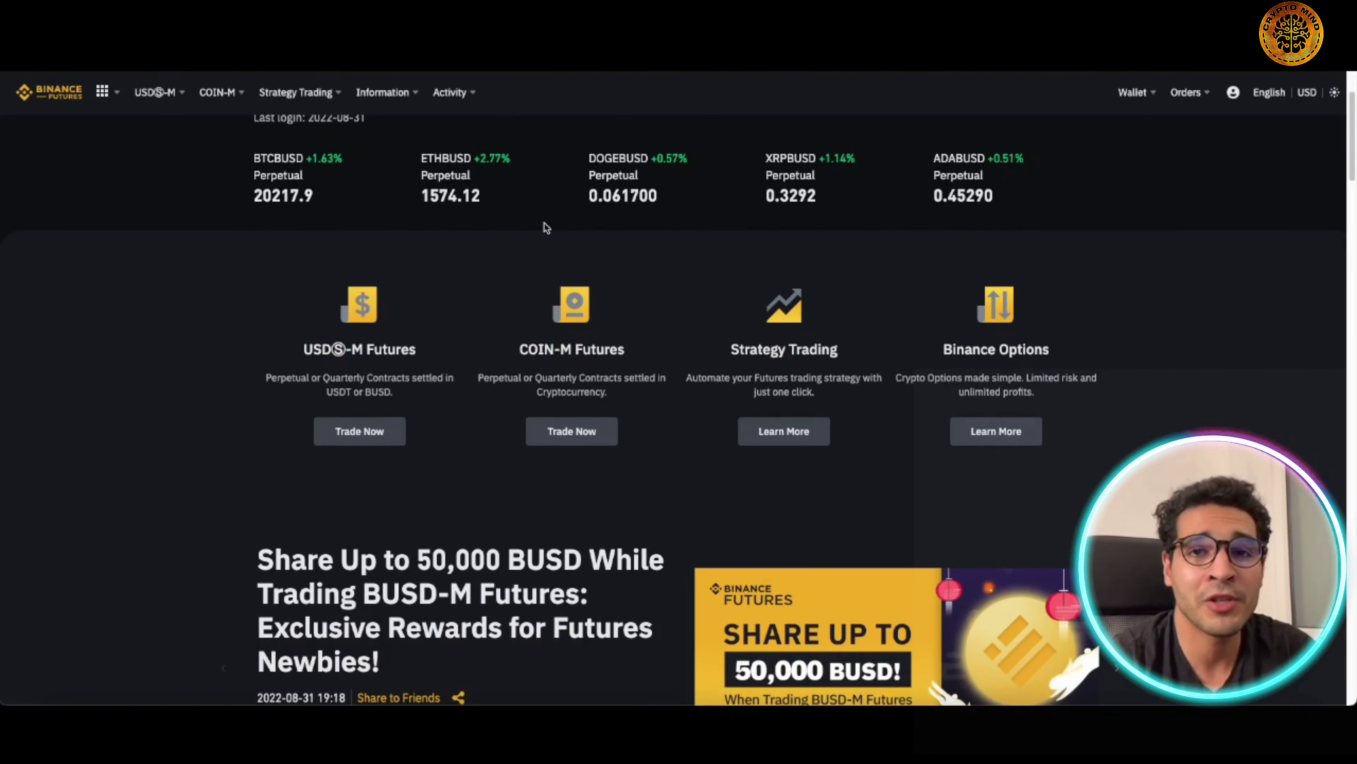
{"action": "scroll", "coordinate": [548, 286], "scroll_direction": "down", "scroll_amount": 2}
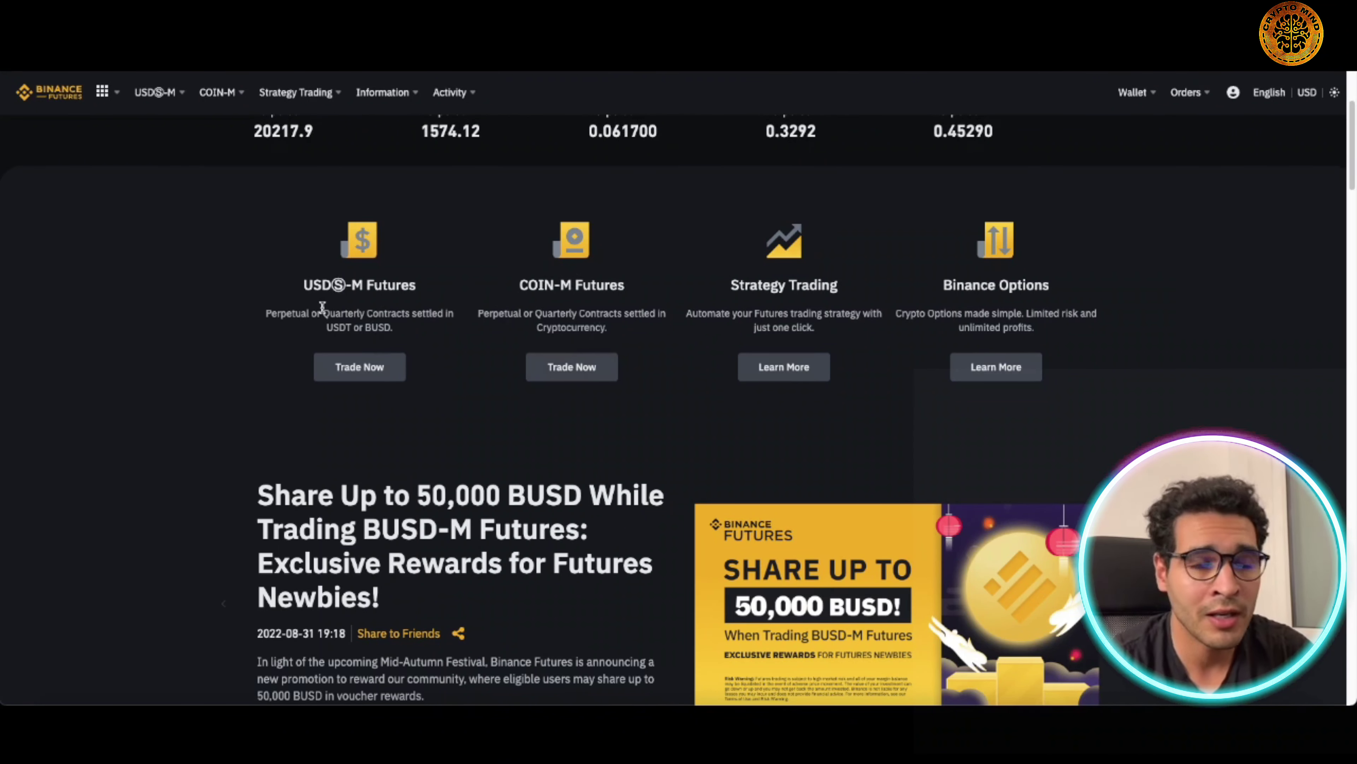
- Open USDⓈ-M trading on BTCUSDT Perpetual and slide the order size to 100% and back to 0%
{"action": "left_click", "coordinate": [365, 370]}
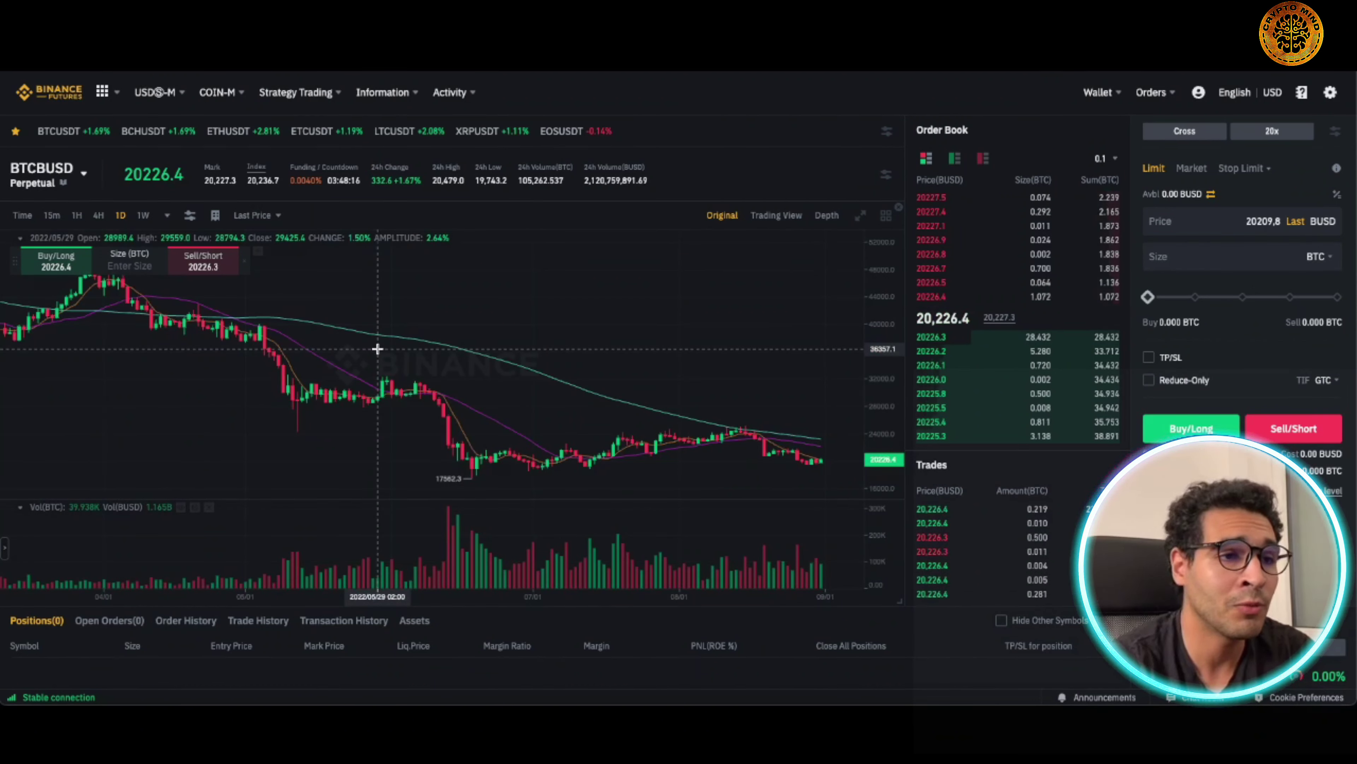
{"action": "left_click", "coordinate": [48, 170]}
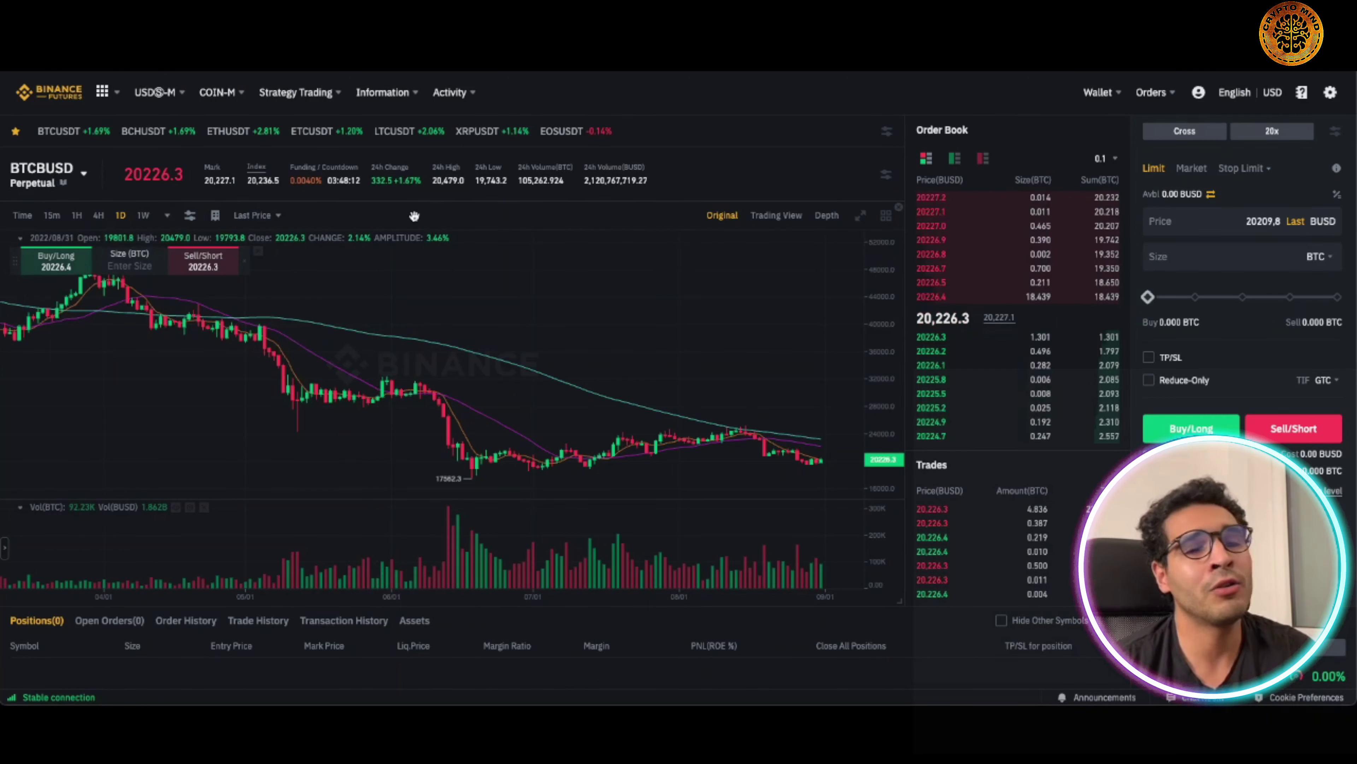
{"action": "mouse_move", "coordinate": [64, 175]}
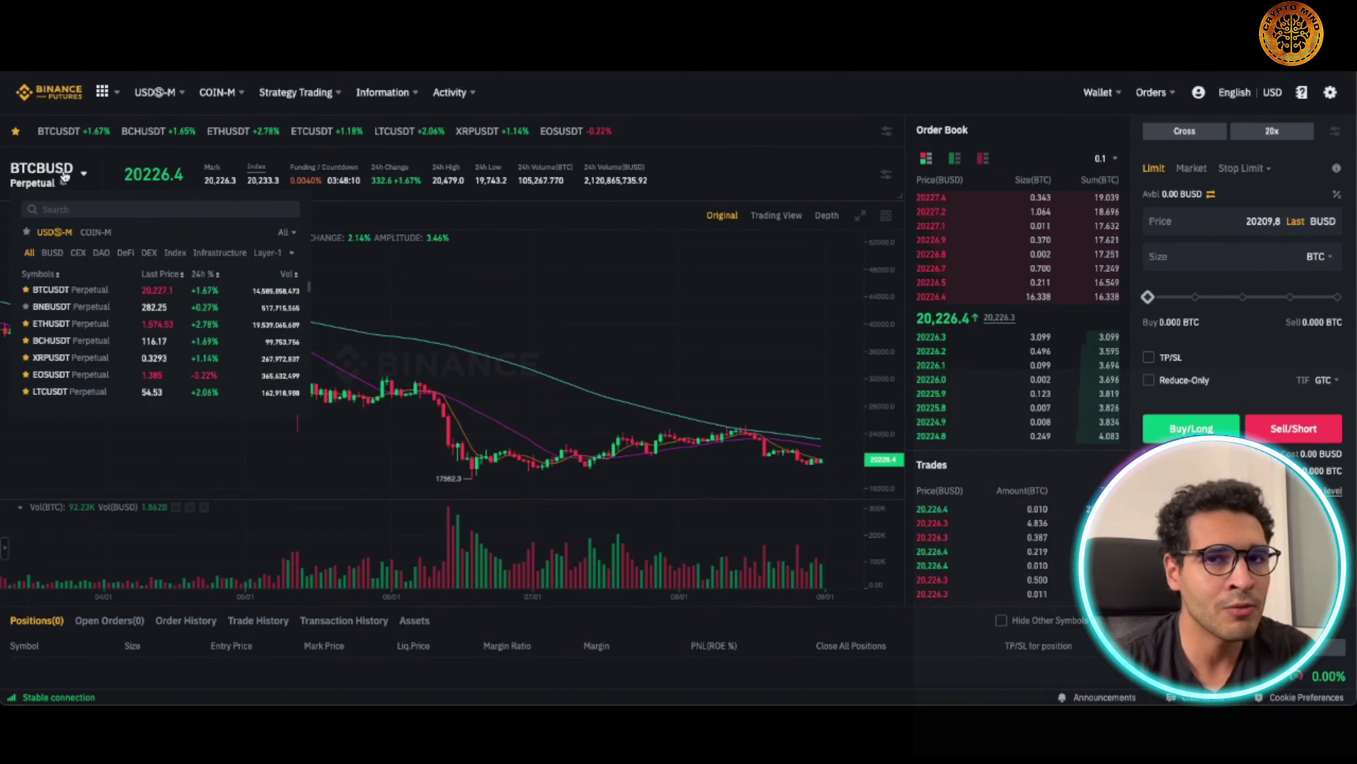
{"action": "left_click", "coordinate": [78, 293]}
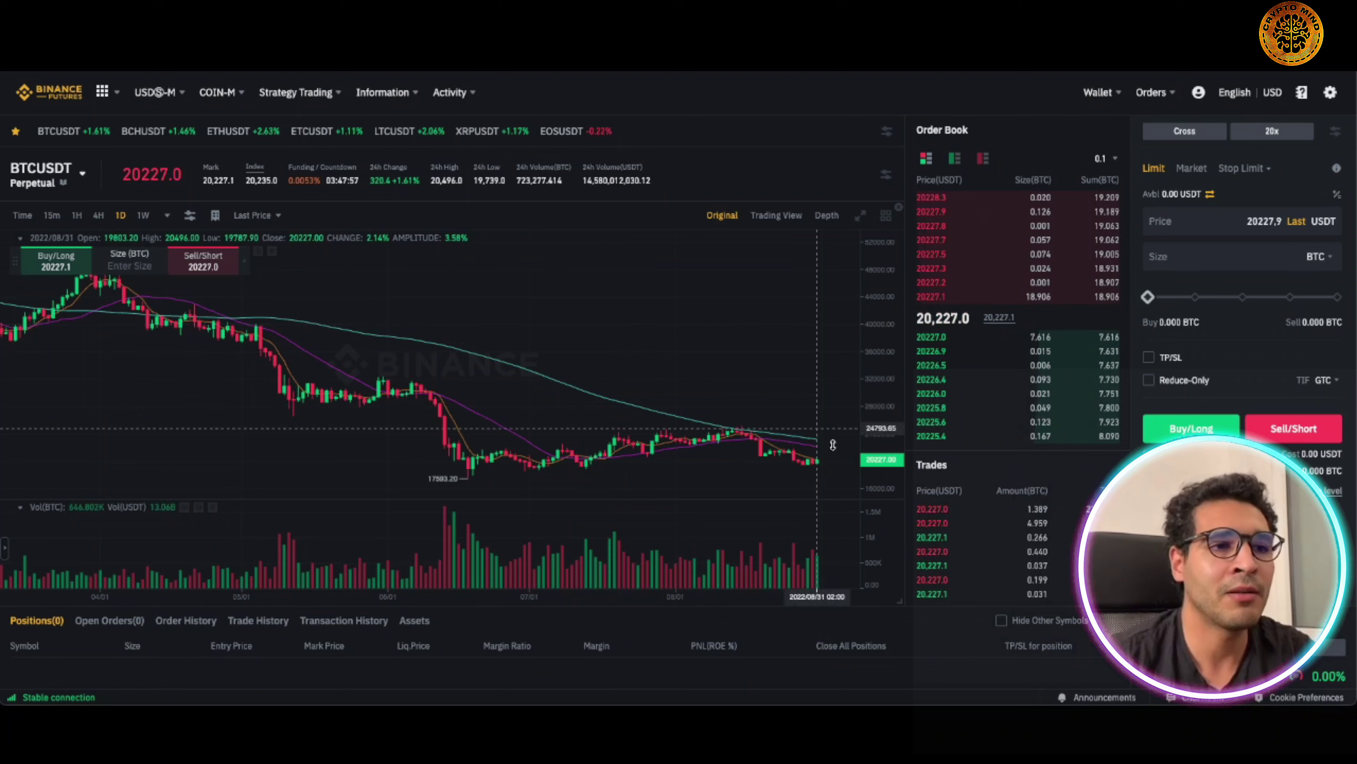
{"action": "left_click_drag", "start_coordinate": [1148, 297], "coordinate": [1338, 297]}
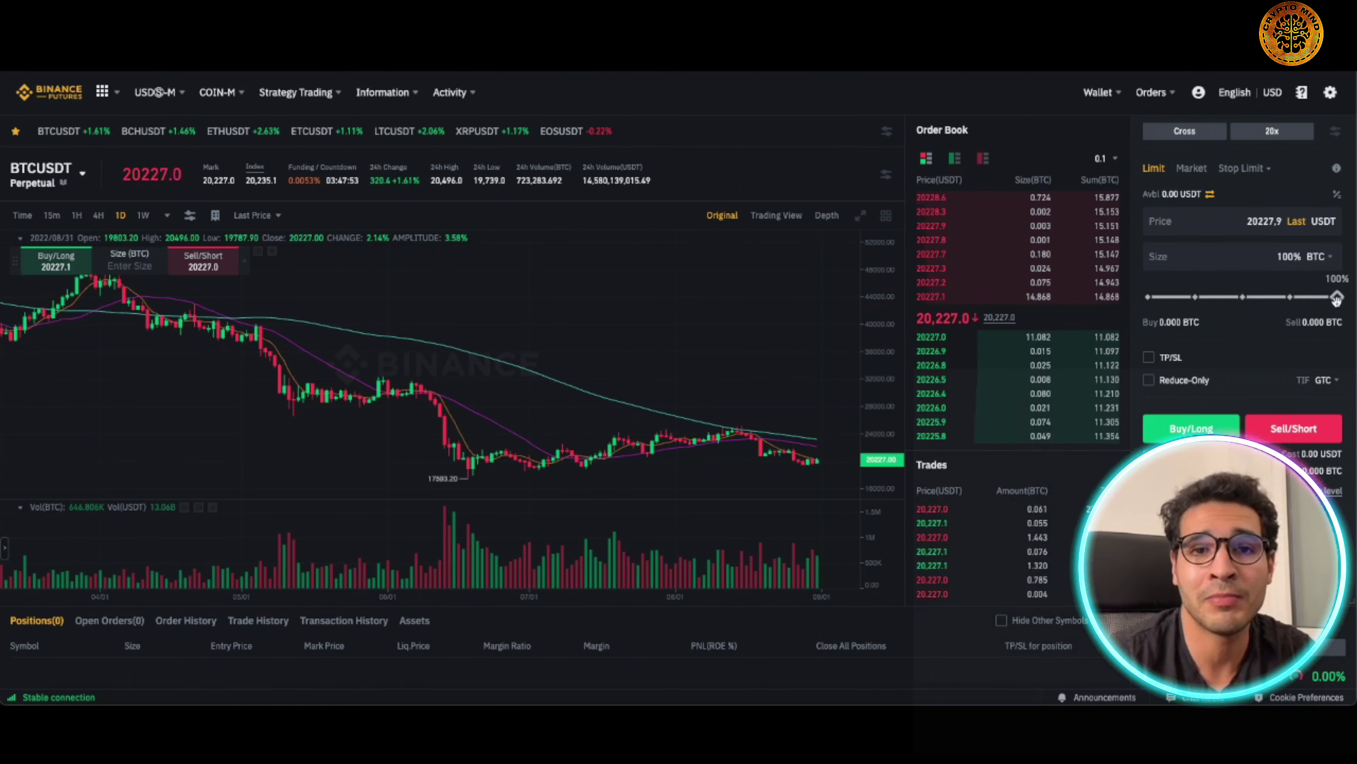
{"action": "left_click_drag", "start_coordinate": [1338, 296], "coordinate": [1148, 297]}
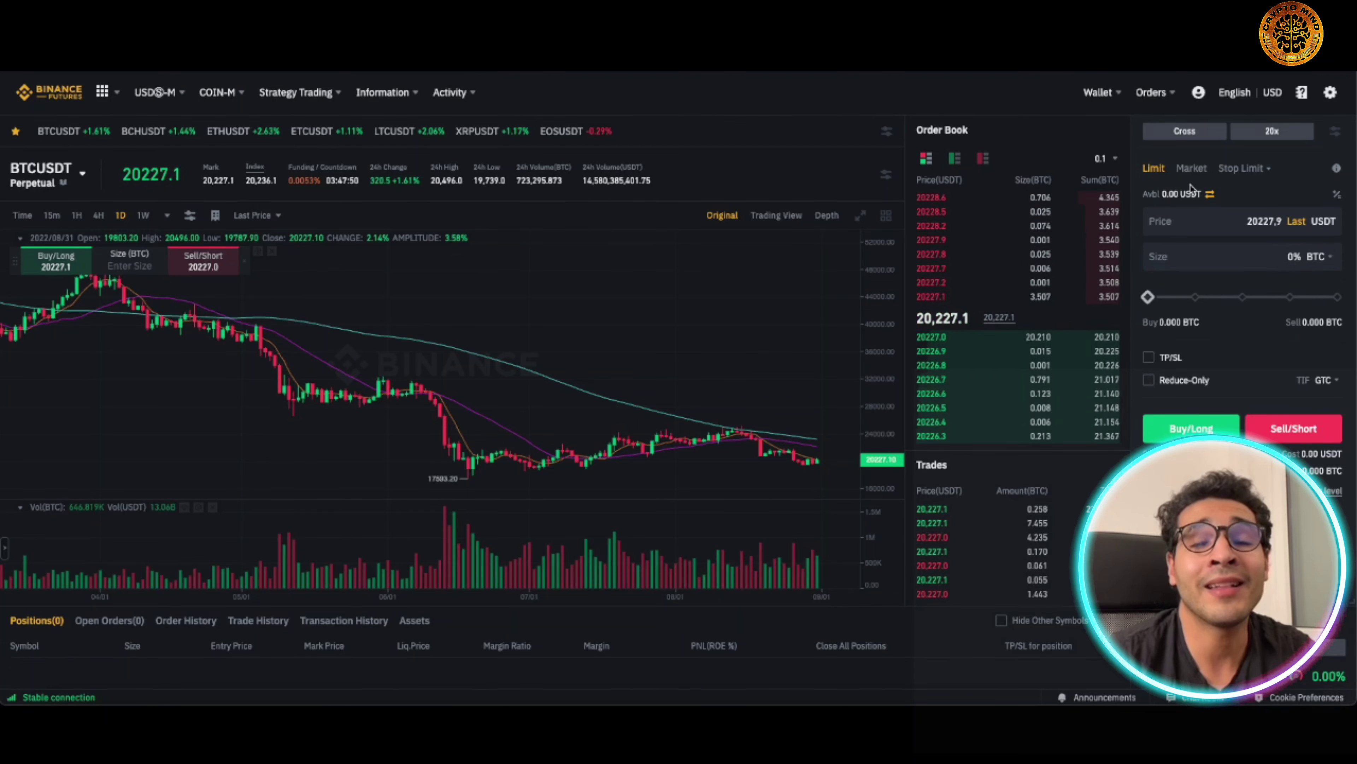
- Change the BTCUSDT margin mode from Cross to Isolated and confirm
{"action": "left_click", "coordinate": [1192, 131]}
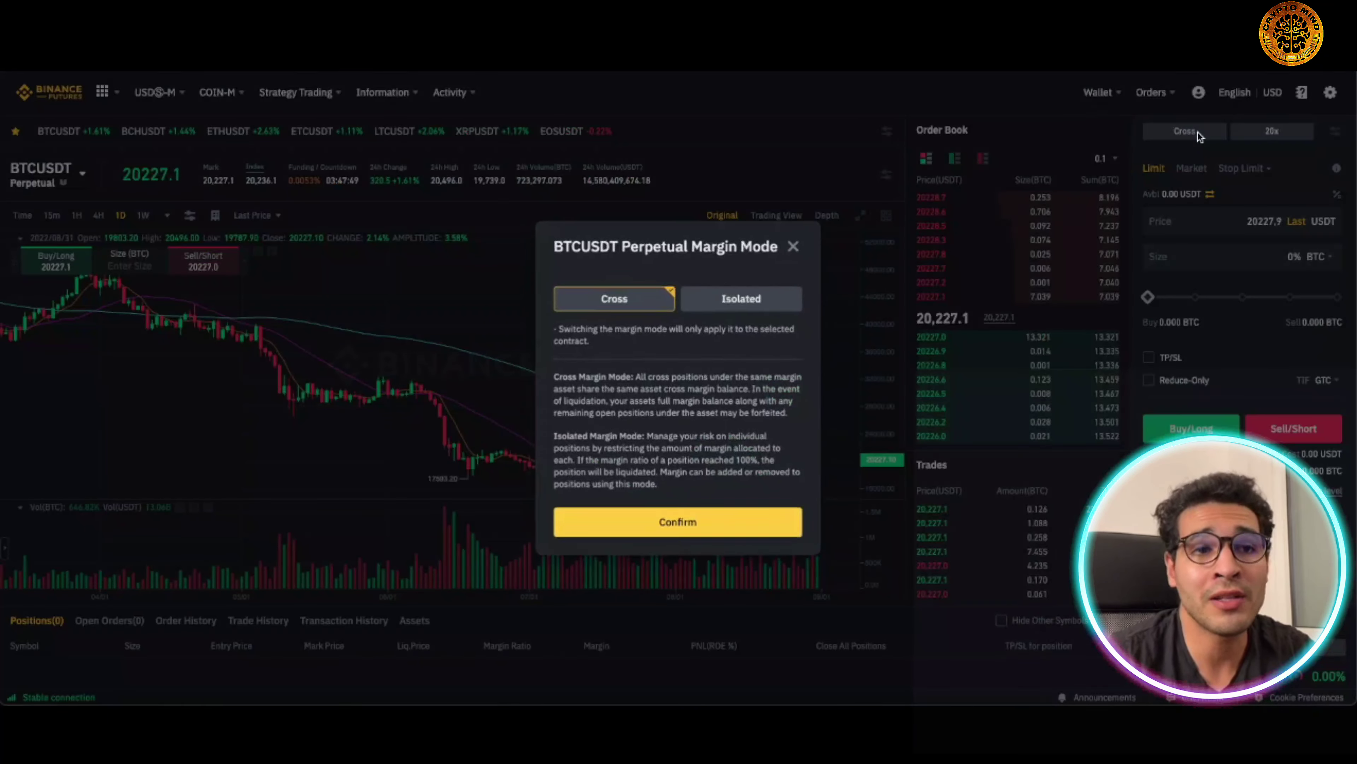
{"action": "left_click", "coordinate": [730, 308]}
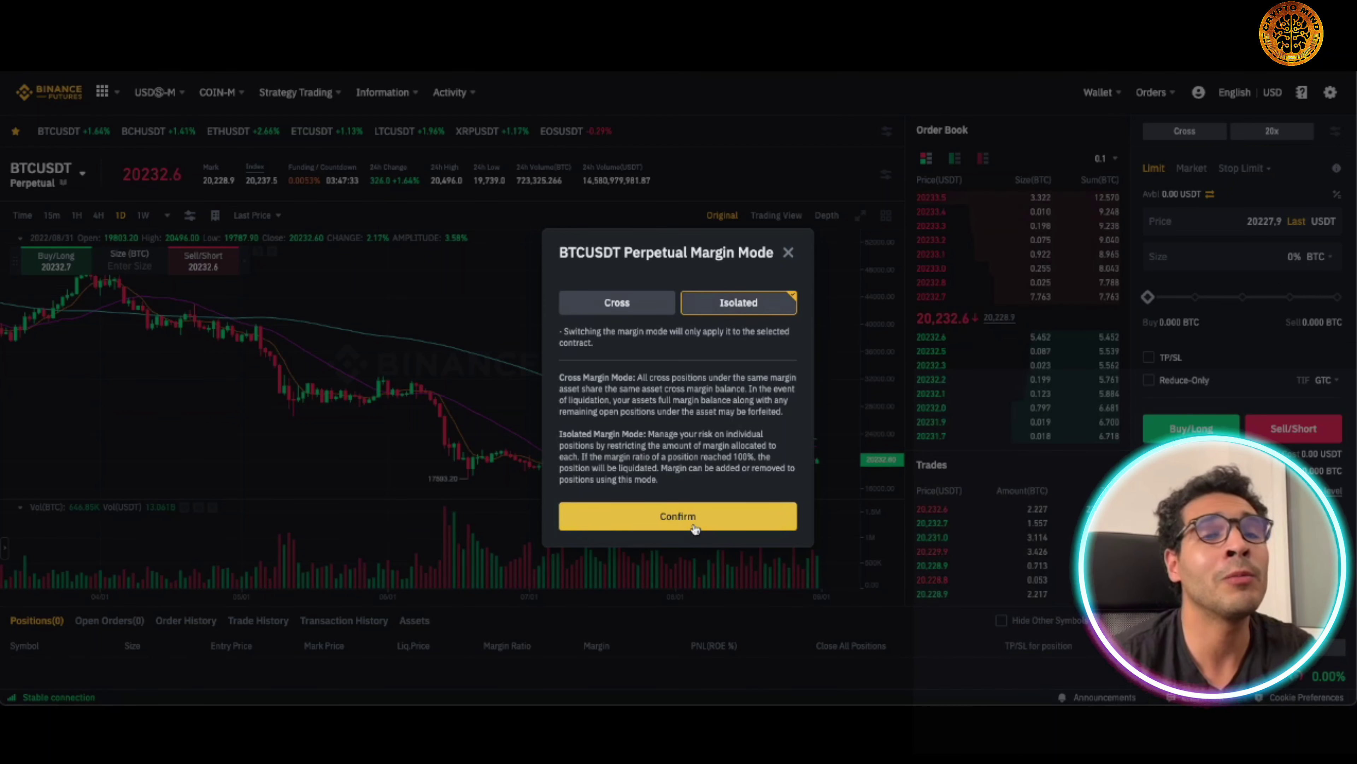
{"action": "left_click", "coordinate": [678, 517]}
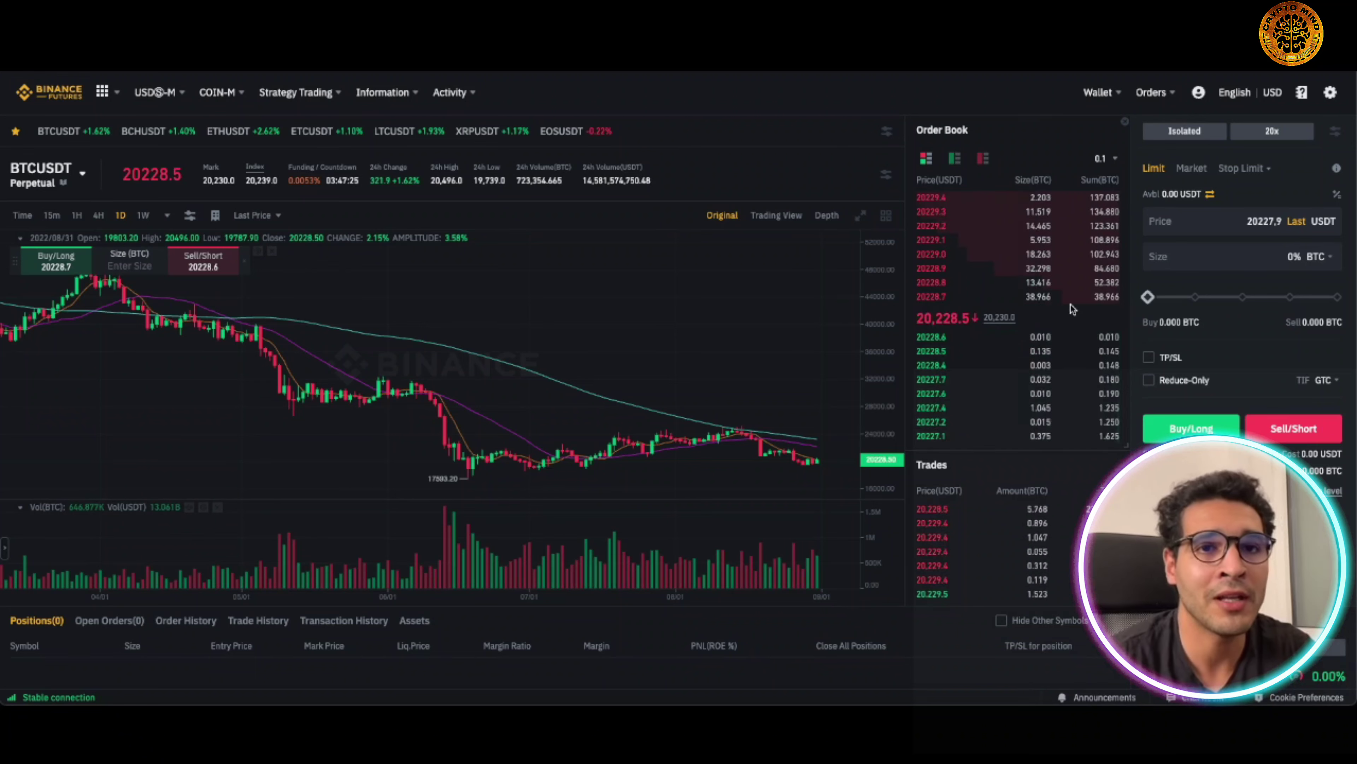
- Adjust BTCUSDT leverage from 20x down to 14x and confirm it
{"action": "left_click", "coordinate": [1303, 256]}
{"action": "left_click", "coordinate": [1272, 131]}
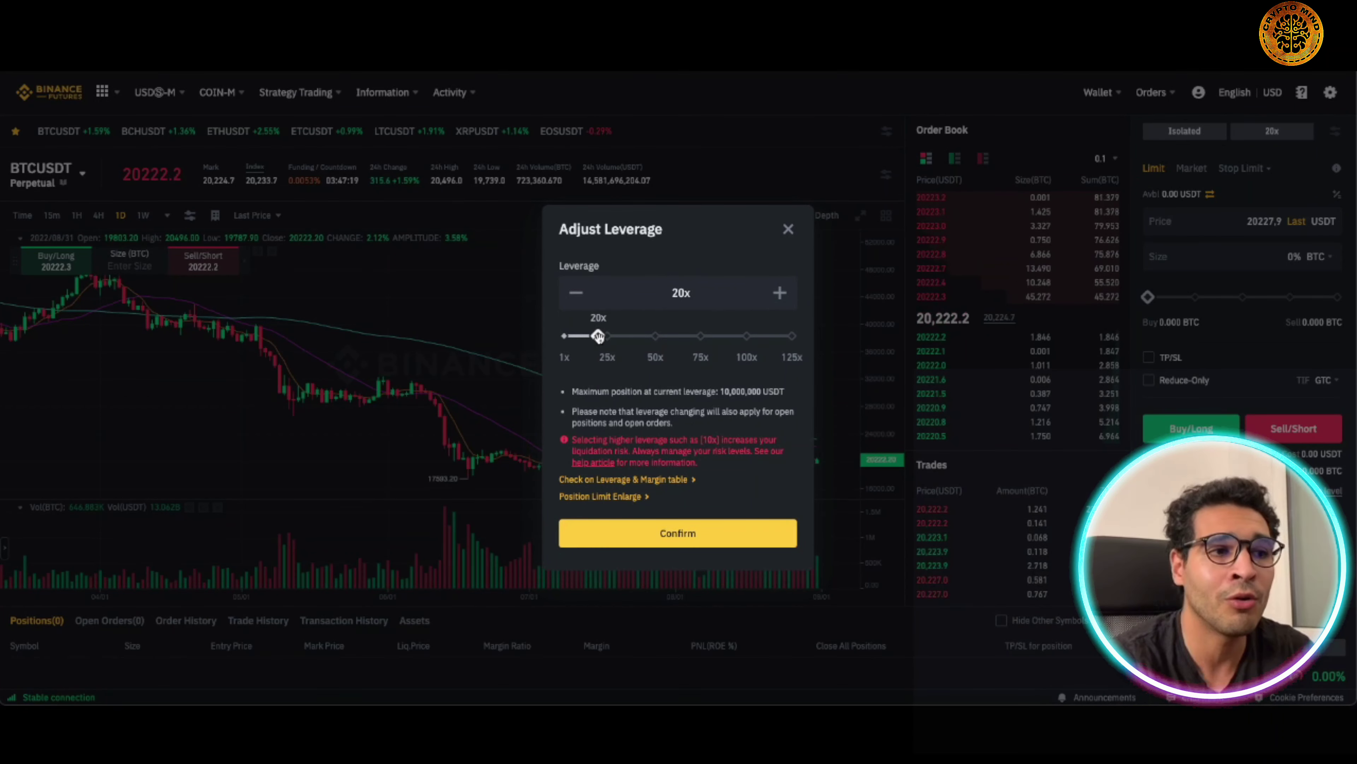
{"action": "left_click_drag", "start_coordinate": [598, 336], "coordinate": [792, 338]}
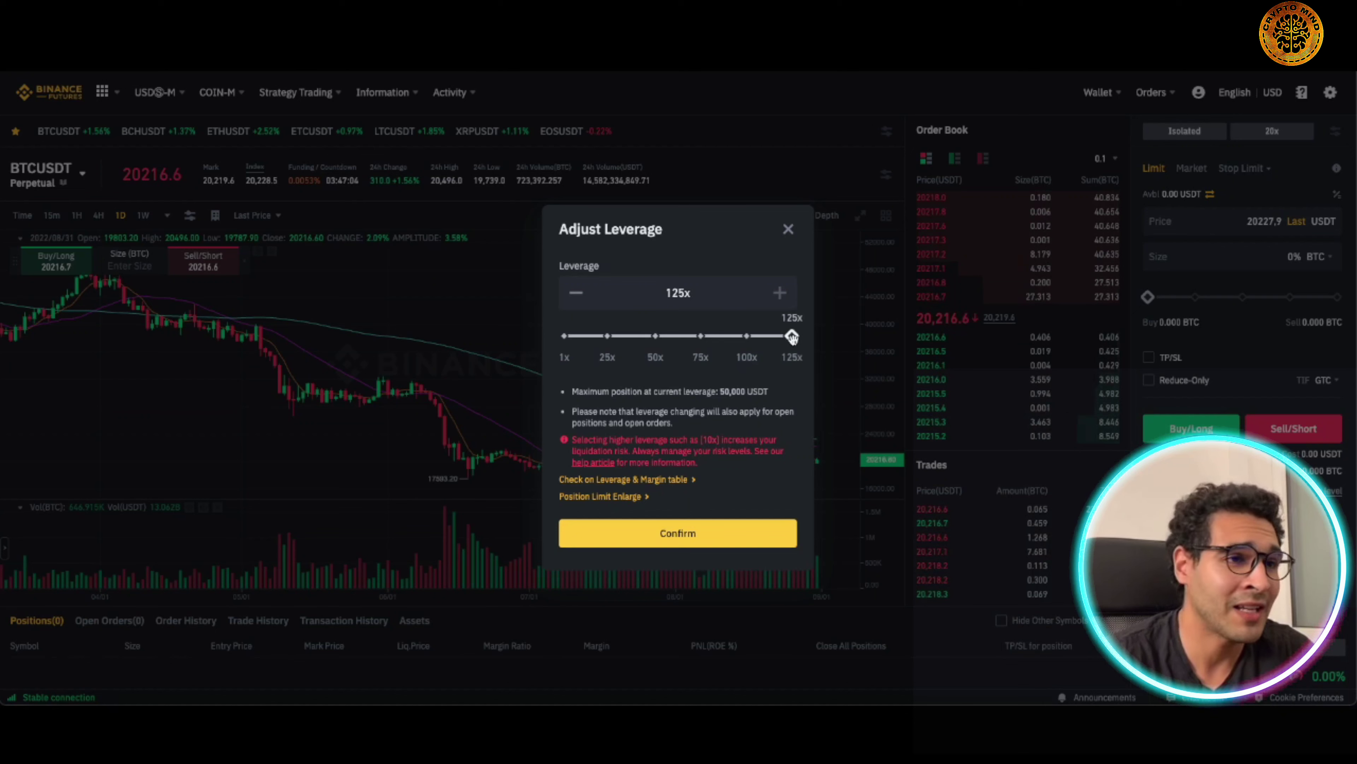
{"action": "left_click_drag", "start_coordinate": [793, 337], "coordinate": [580, 338]}
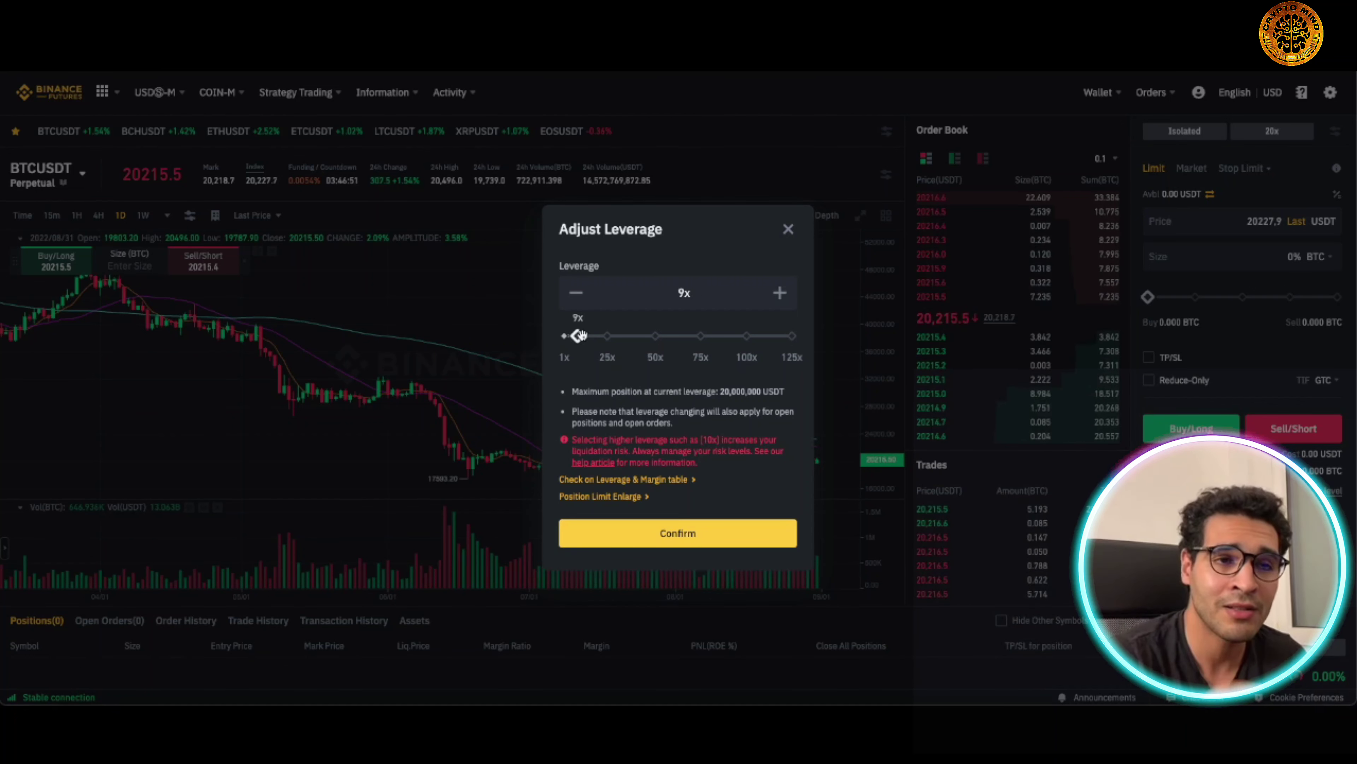
{"action": "left_click_drag", "start_coordinate": [577, 336], "coordinate": [587, 336]}
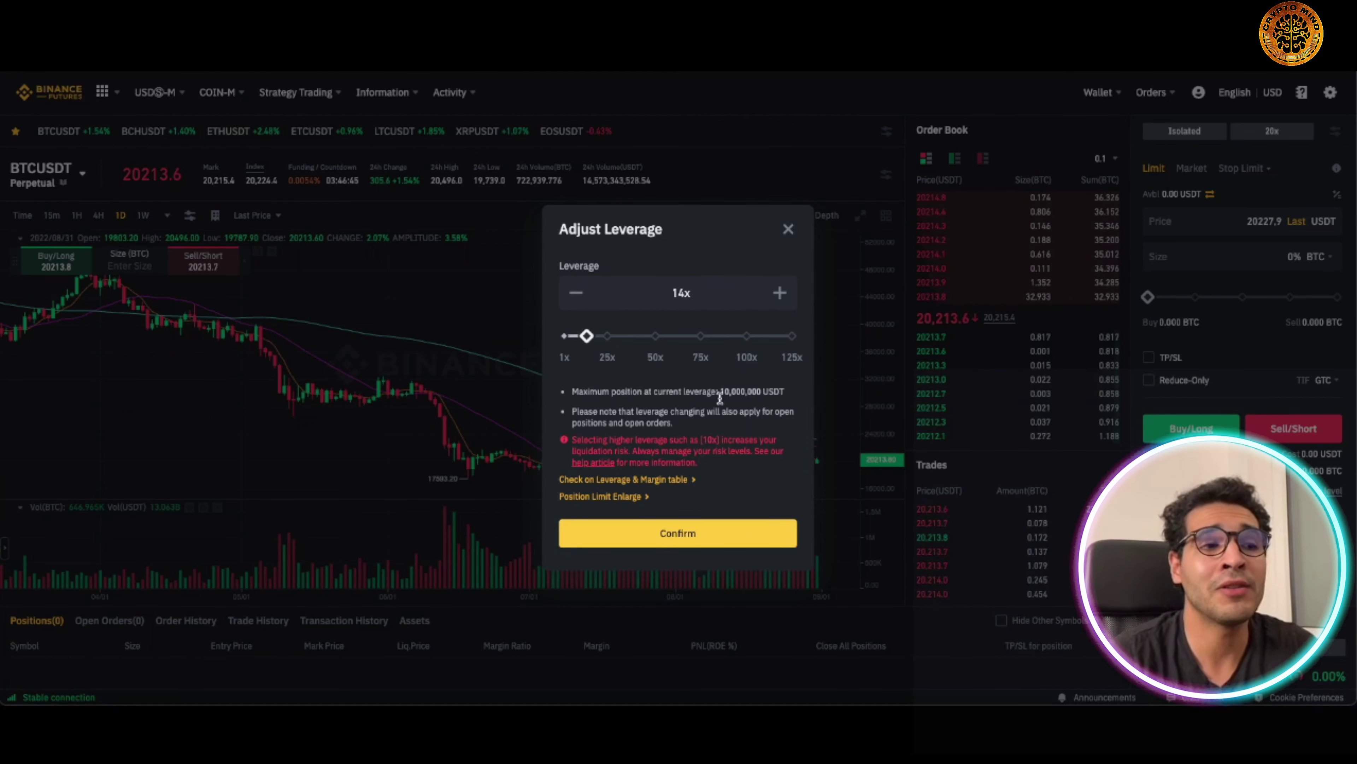
{"action": "left_click", "coordinate": [700, 529]}
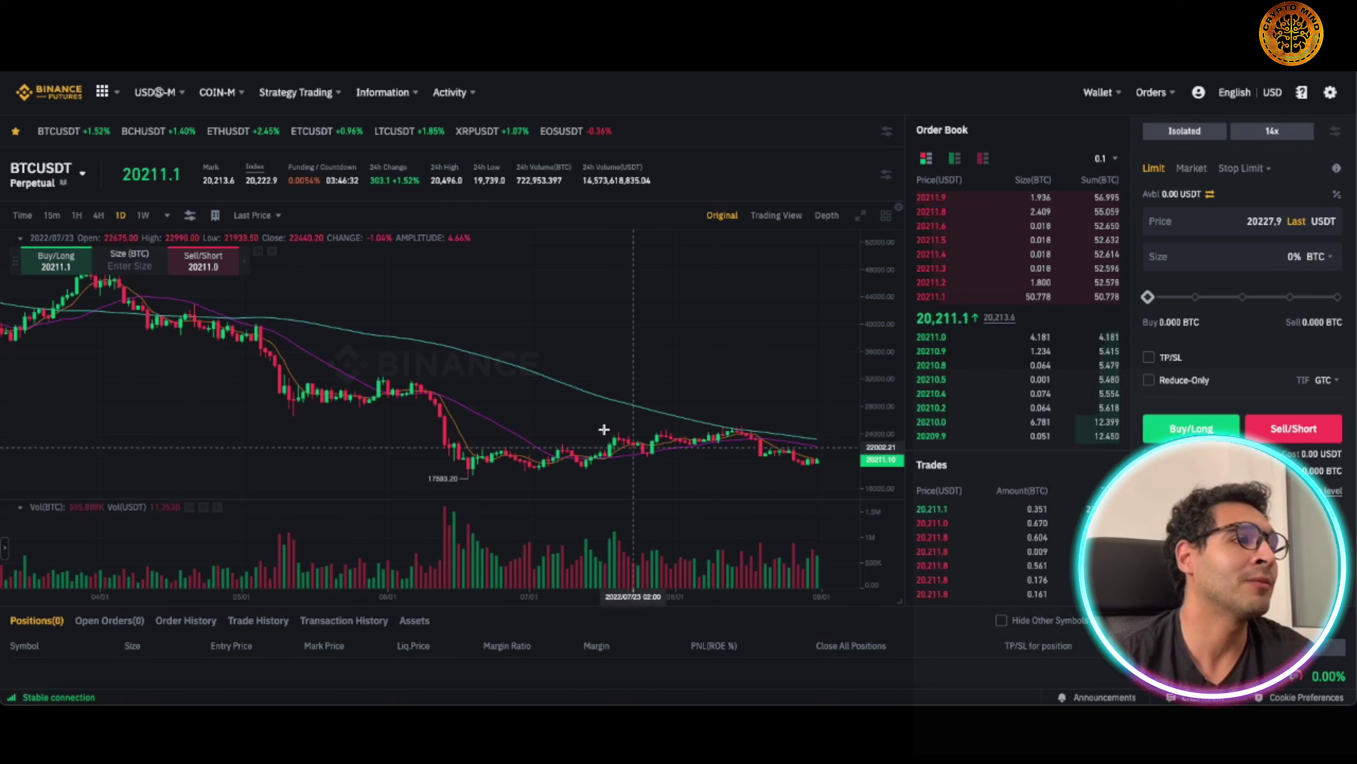
{"action": "scroll", "coordinate": [474, 362], "scroll_direction": "down", "scroll_amount": 2}
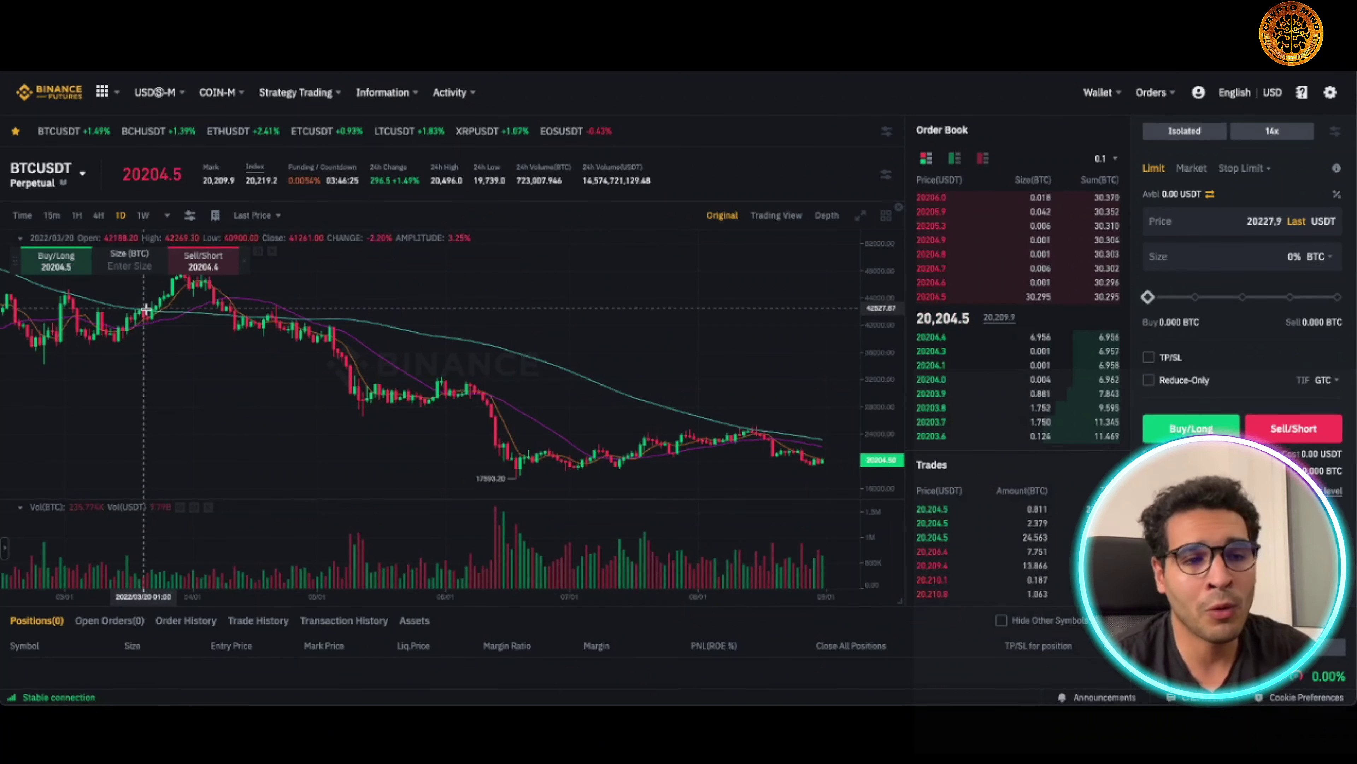
{"action": "left_click", "coordinate": [52, 215]}
{"action": "left_click", "coordinate": [120, 215]}
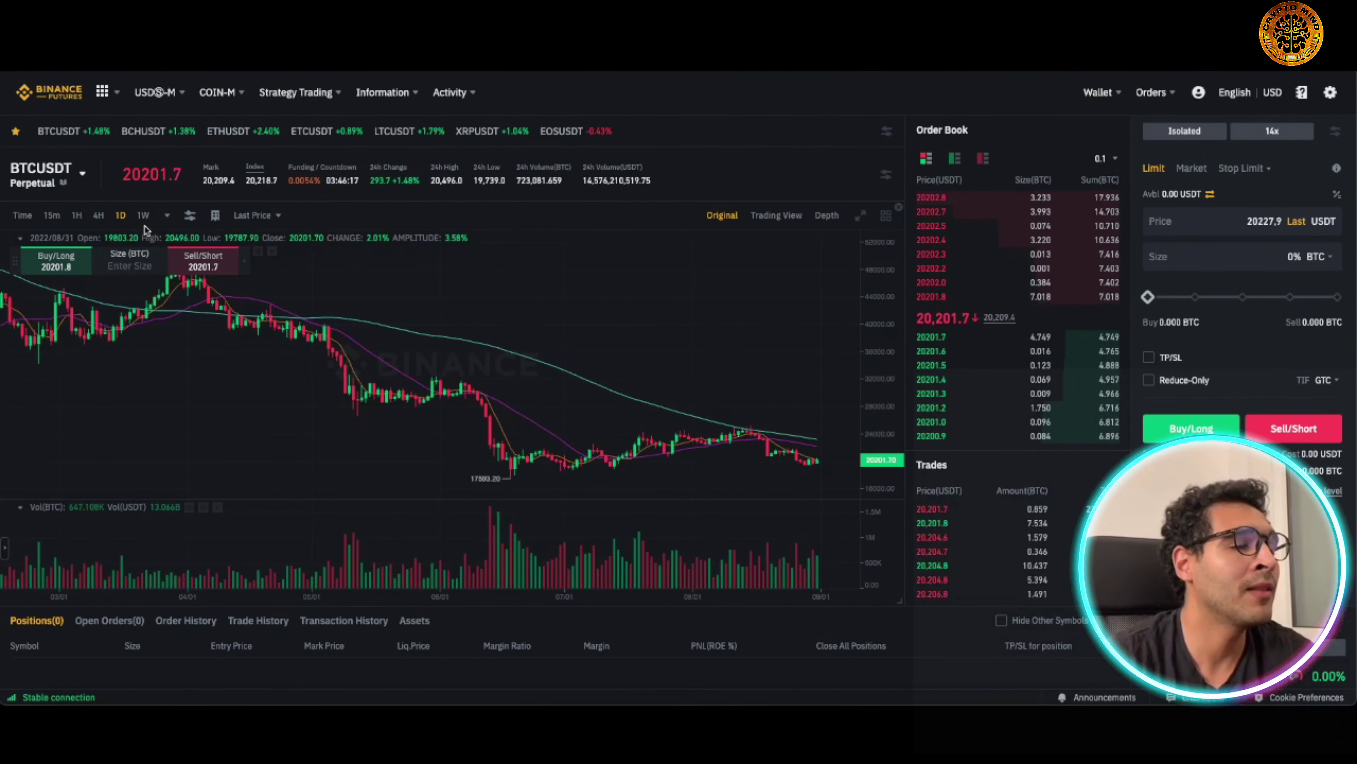
{"action": "left_click", "coordinate": [168, 217]}
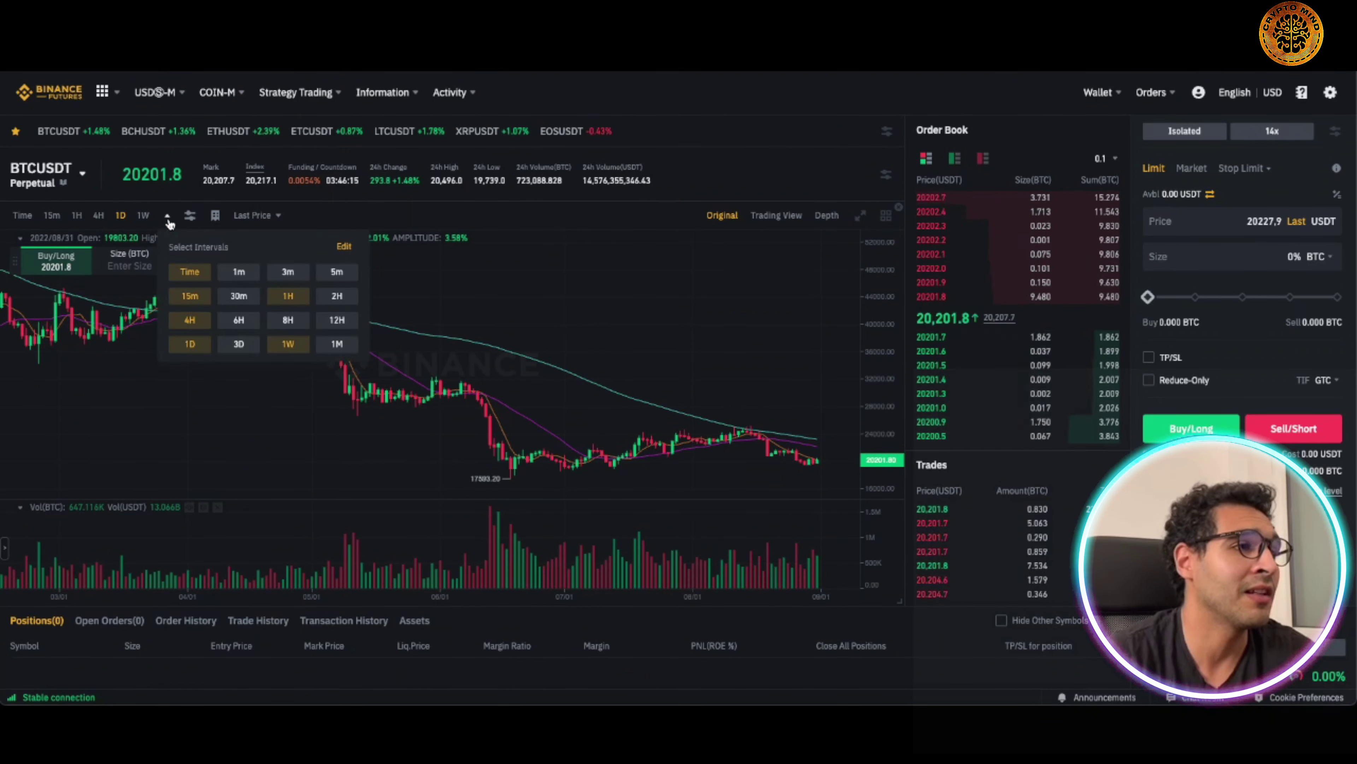
{"action": "left_click", "coordinate": [168, 217]}
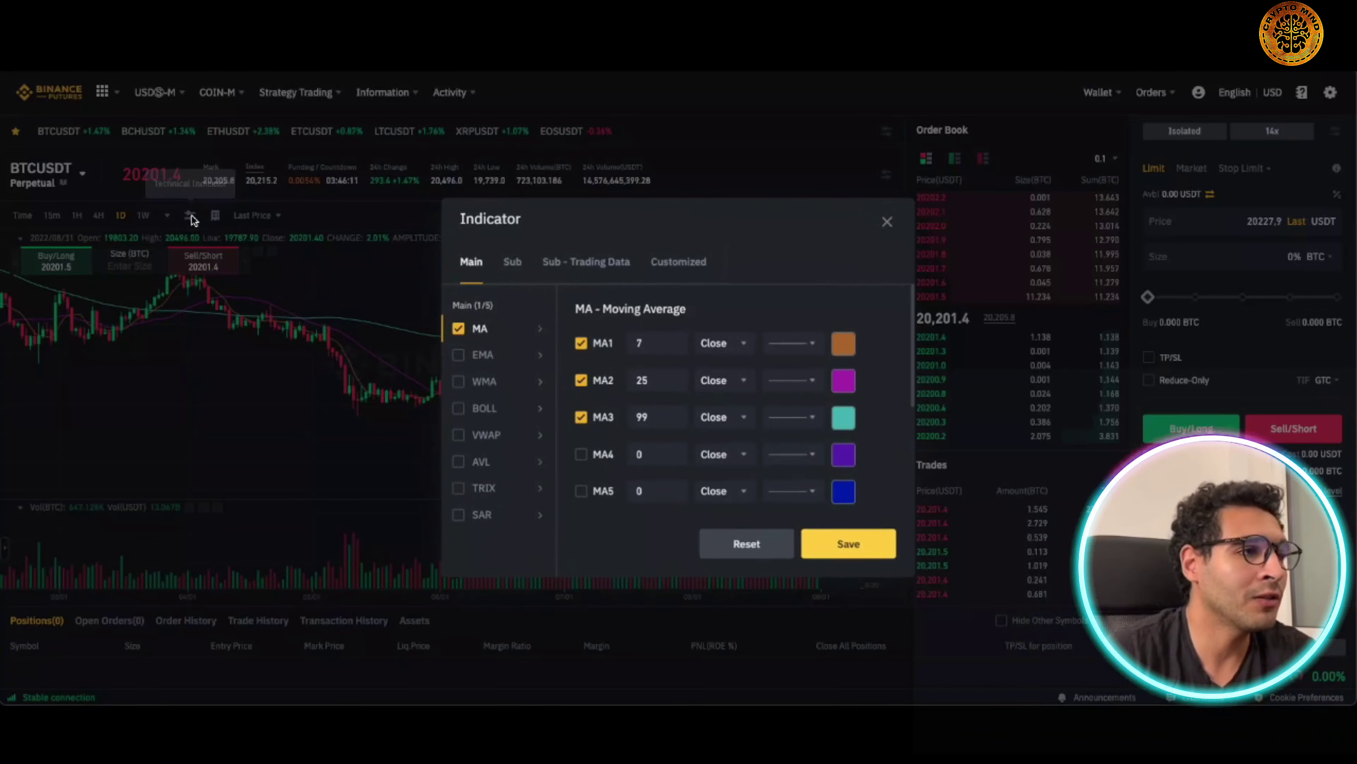
- Browse the Main, Sub, Sub - Trading Data and Customized indicator categories, then close the dialog
{"action": "left_click", "coordinate": [190, 216]}
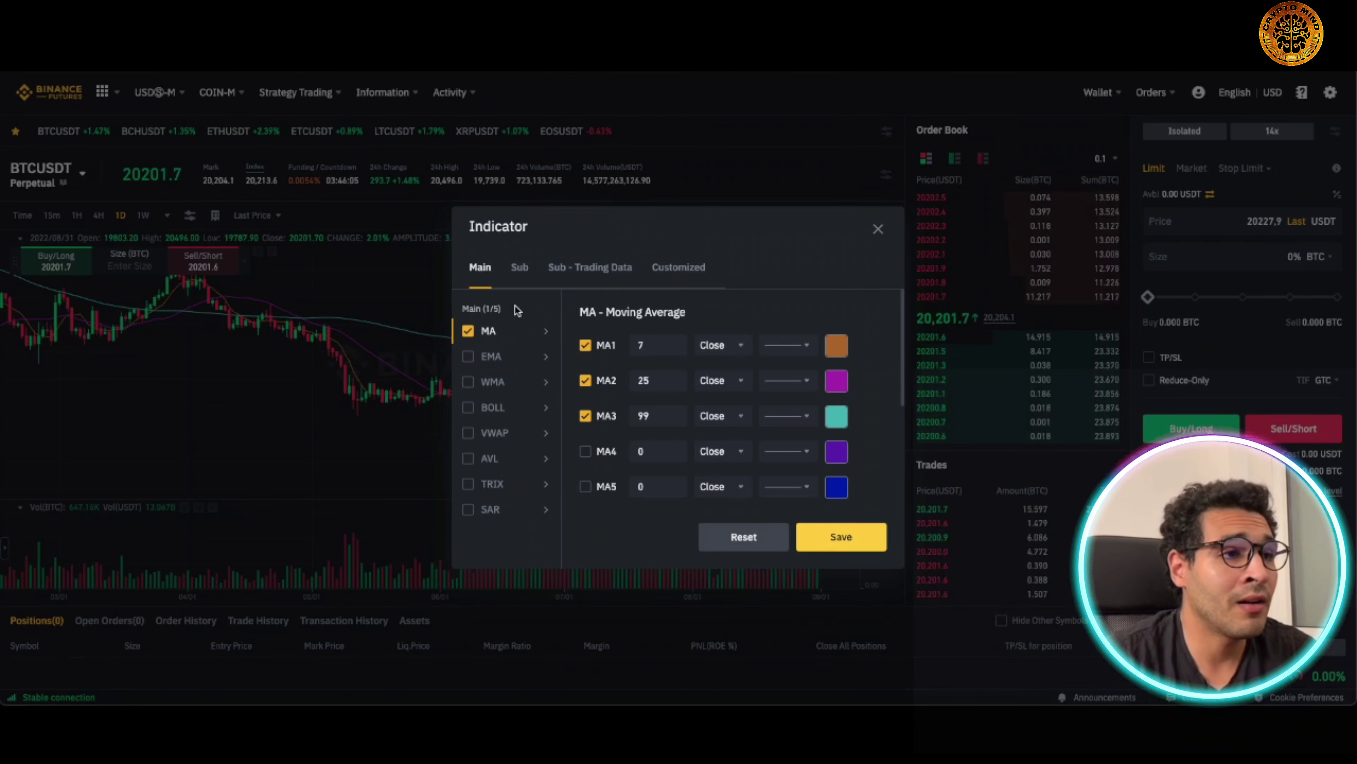
{"action": "left_click", "coordinate": [518, 268]}
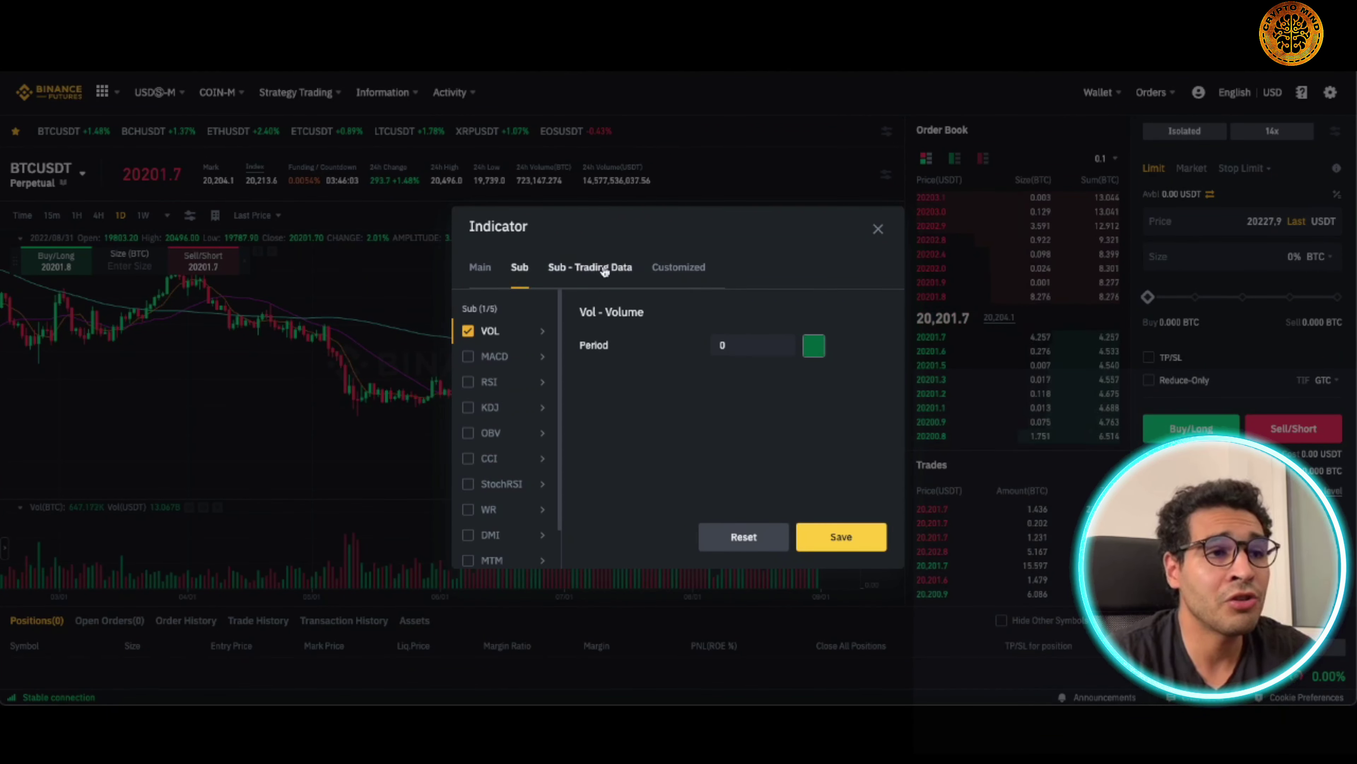
{"action": "left_click", "coordinate": [604, 270]}
{"action": "left_click", "coordinate": [663, 267]}
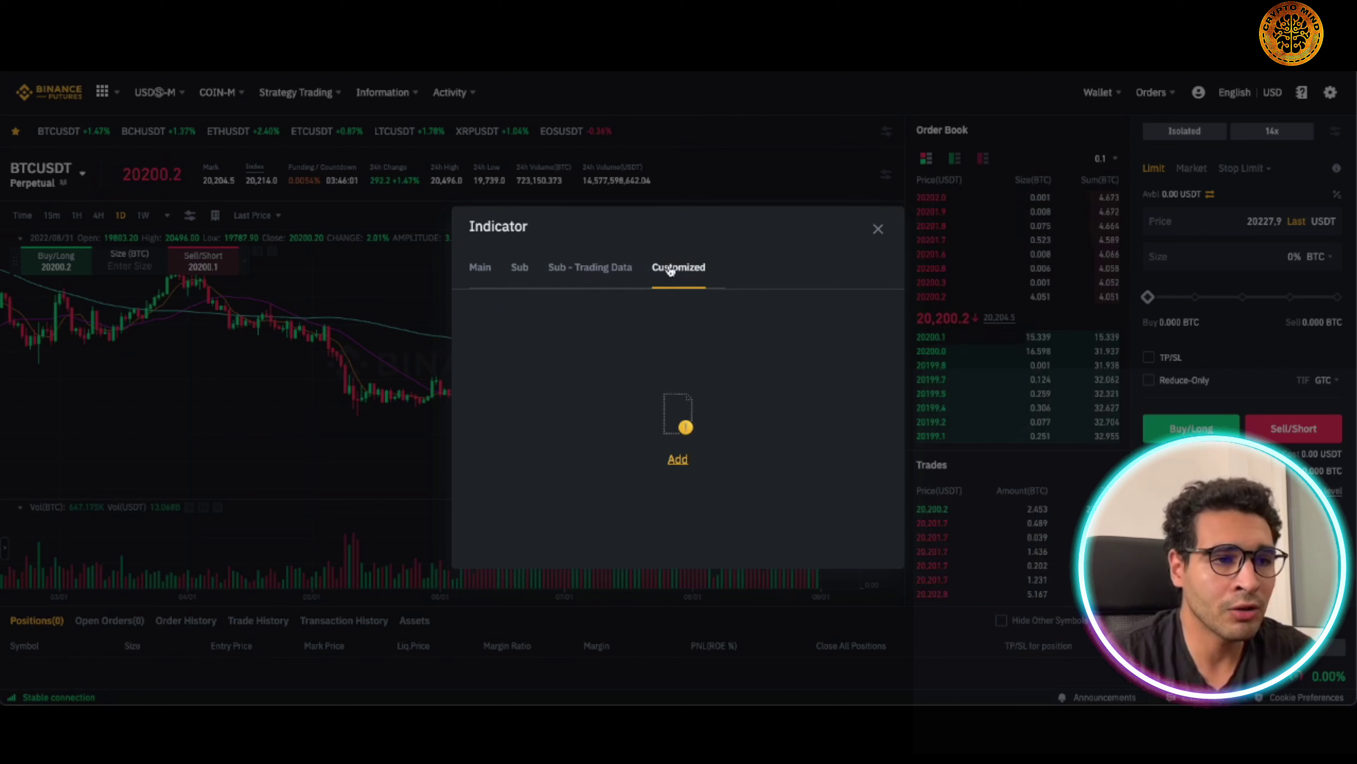
{"action": "left_click", "coordinate": [620, 269]}
{"action": "left_click", "coordinate": [518, 267]}
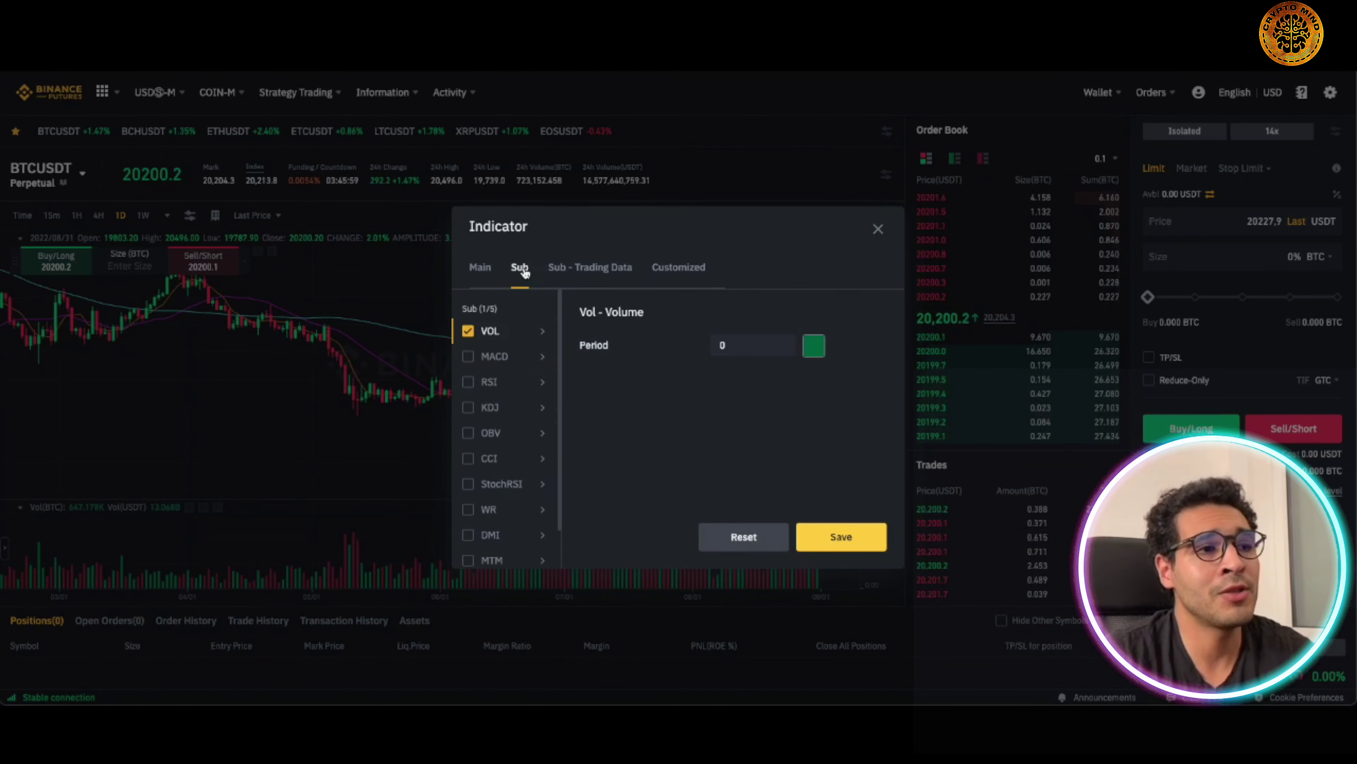
{"action": "left_click", "coordinate": [480, 268]}
{"action": "left_click", "coordinate": [878, 231]}
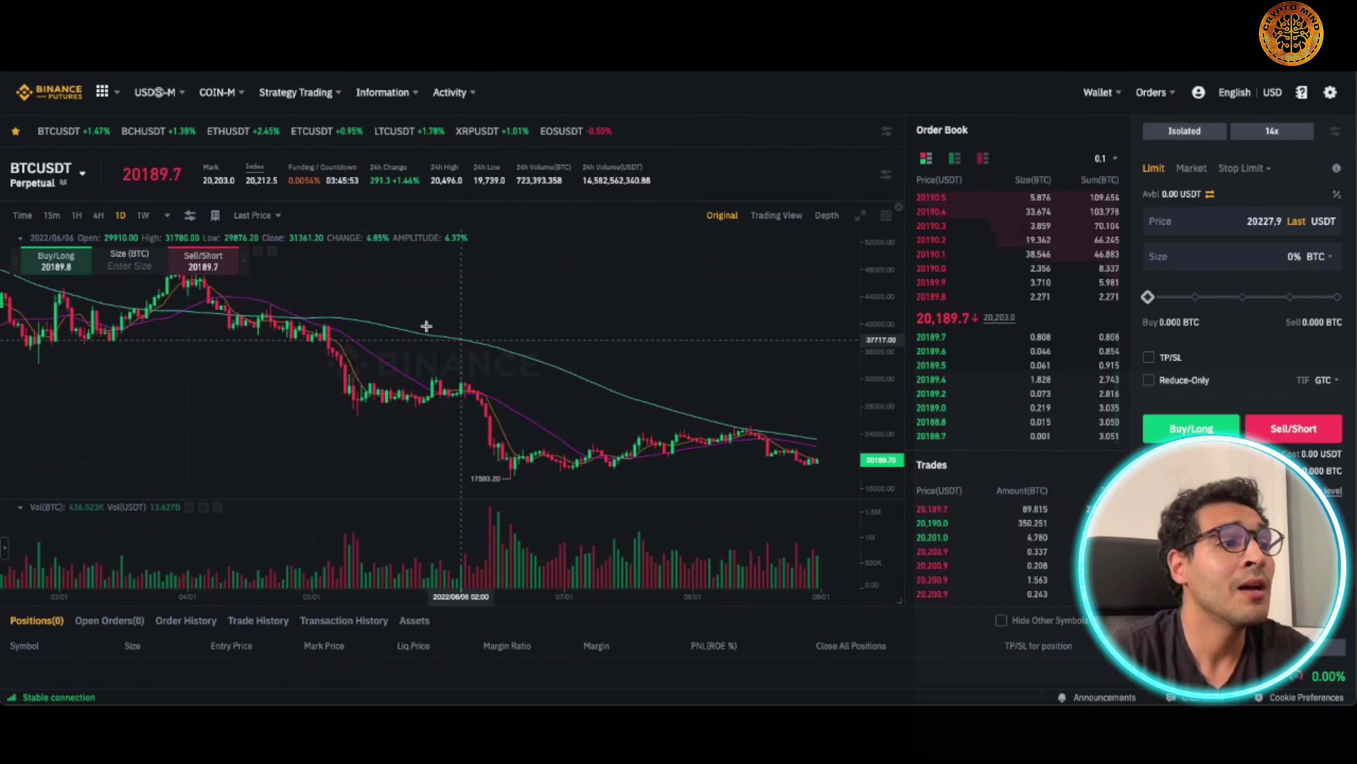
- Reopen the indicator settings, view the EMA options, and close without changes
{"action": "left_click", "coordinate": [188, 216]}
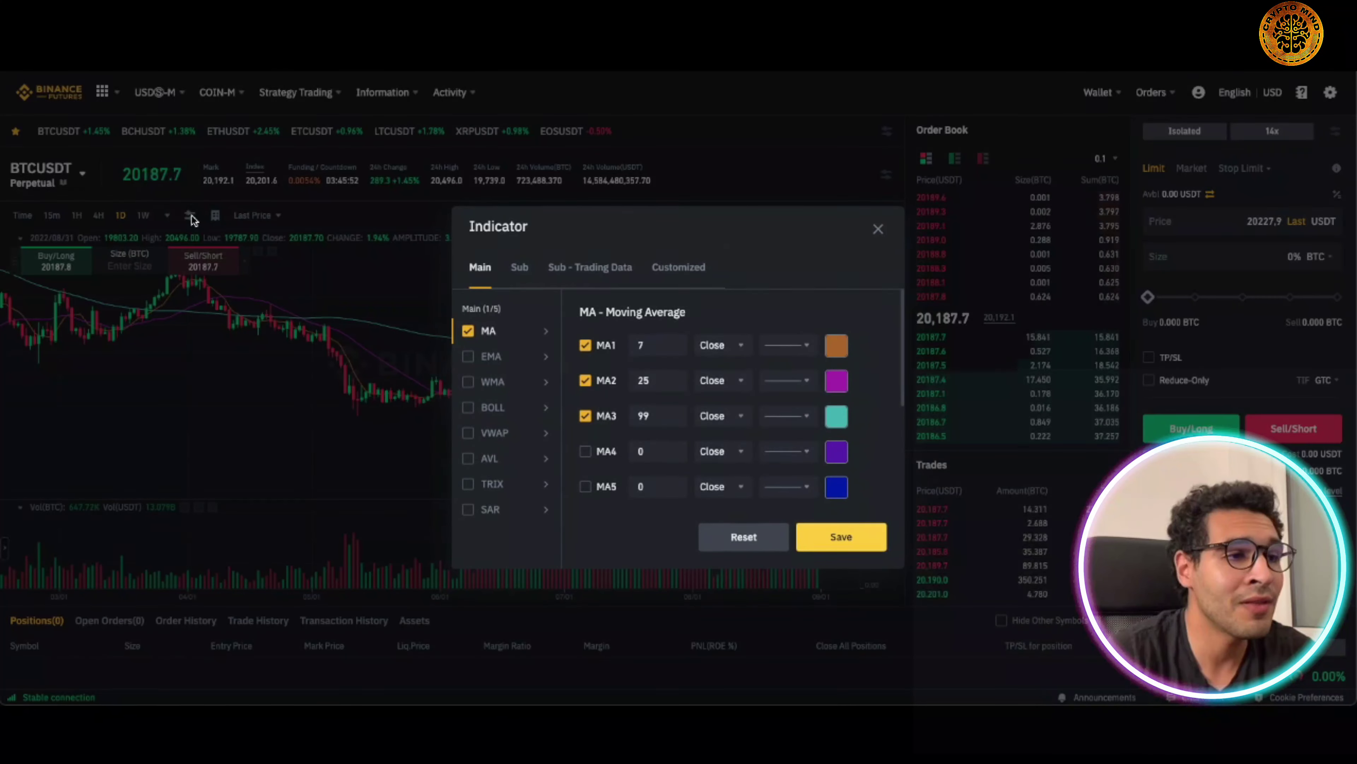
{"action": "left_click", "coordinate": [495, 365]}
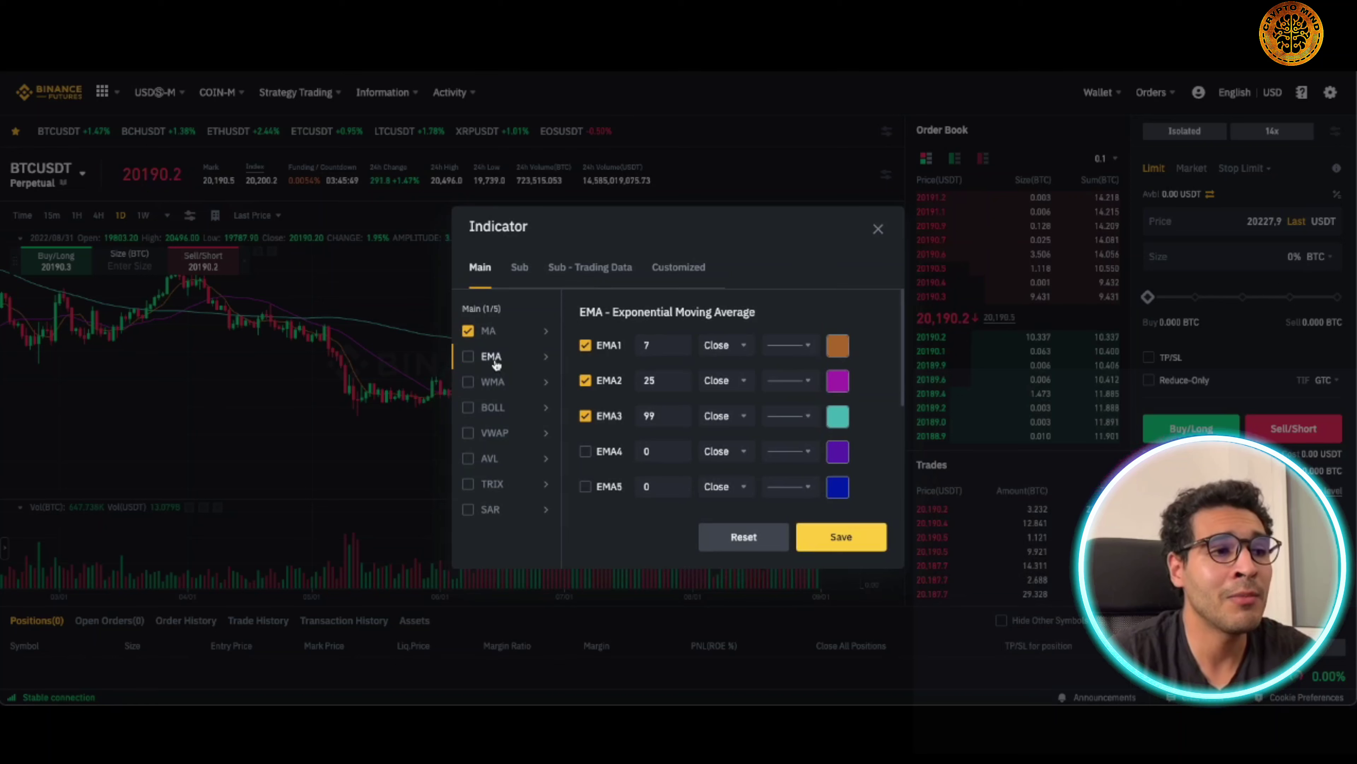
{"action": "left_click", "coordinate": [879, 229]}
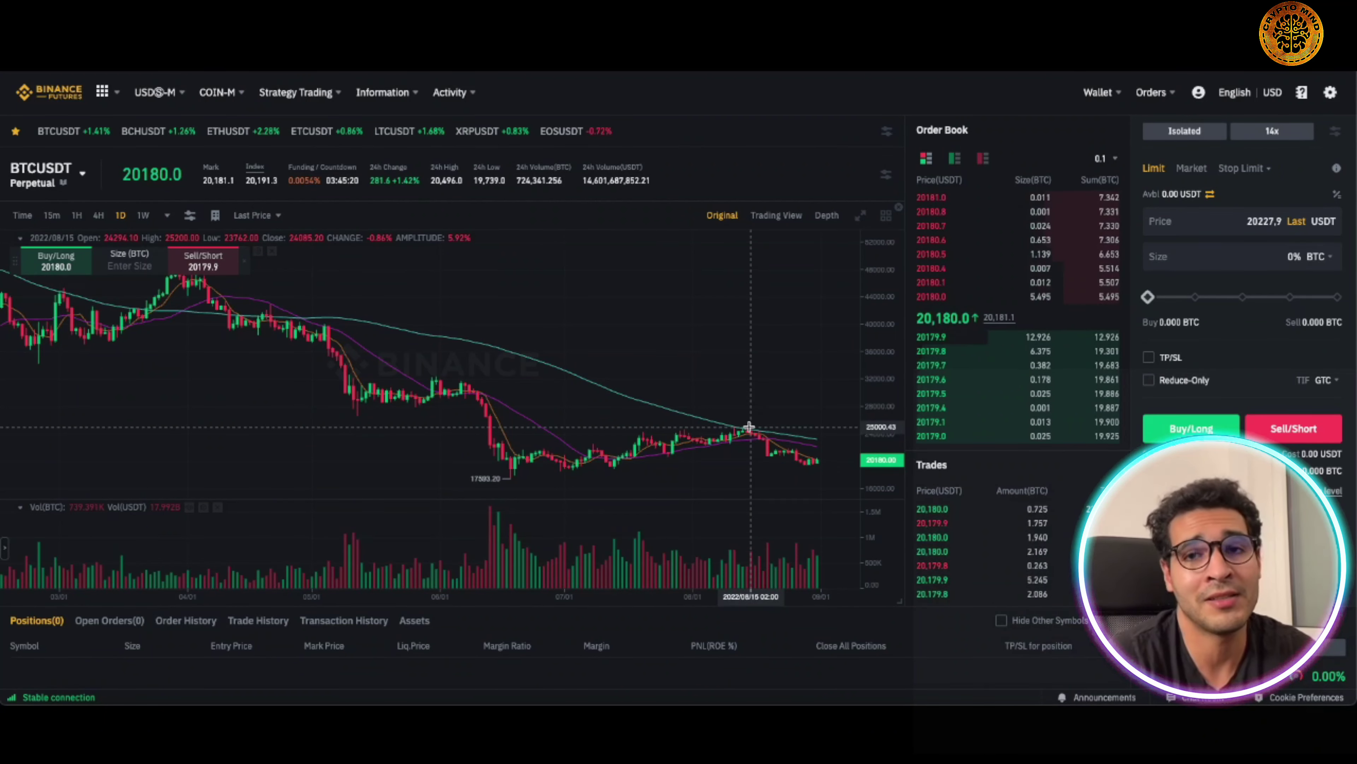
- Zoom the BTCUSDT daily chart out, in, and out again to show history back to 2021
{"action": "scroll", "coordinate": [627, 415], "scroll_direction": "down", "scroll_amount": 4}
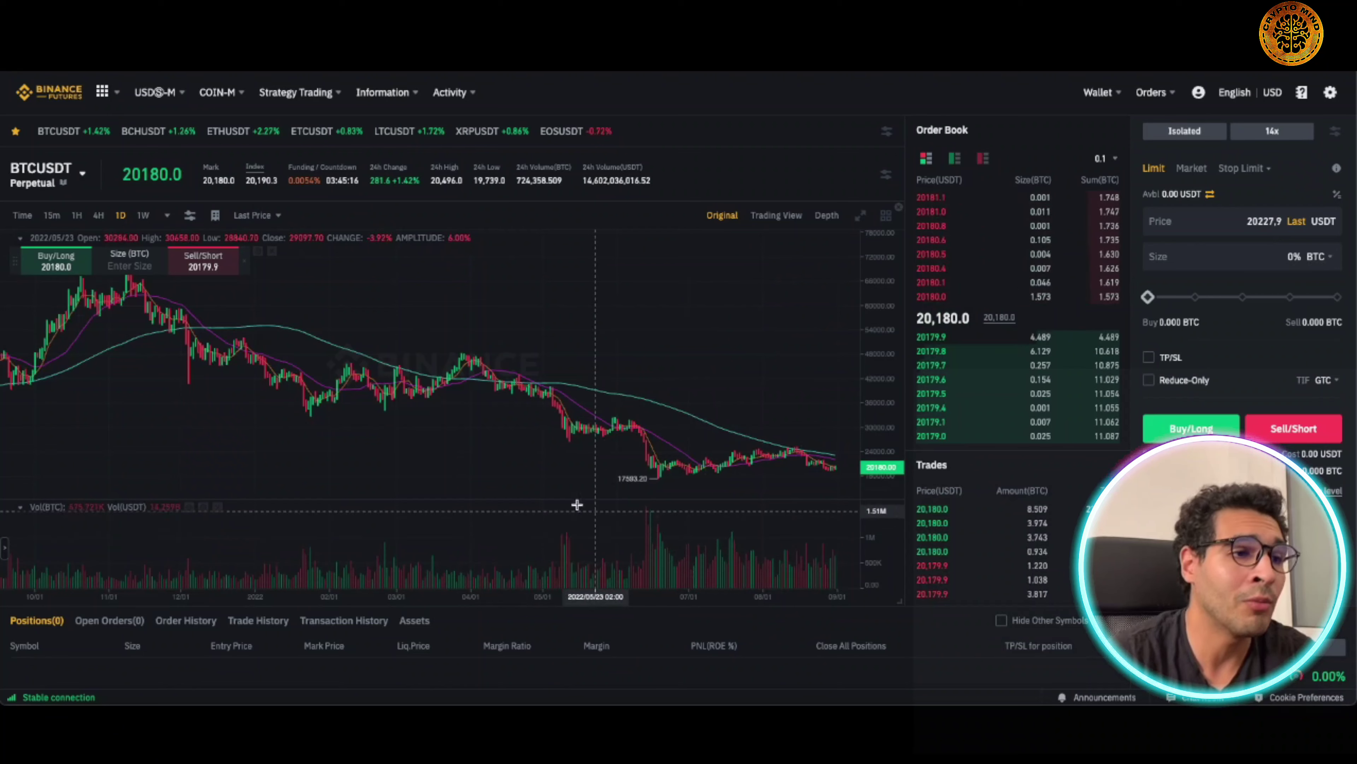
{"action": "scroll", "coordinate": [569, 475], "scroll_direction": "down", "scroll_amount": 3}
{"action": "scroll", "coordinate": [569, 475], "scroll_direction": "down", "scroll_amount": 2}
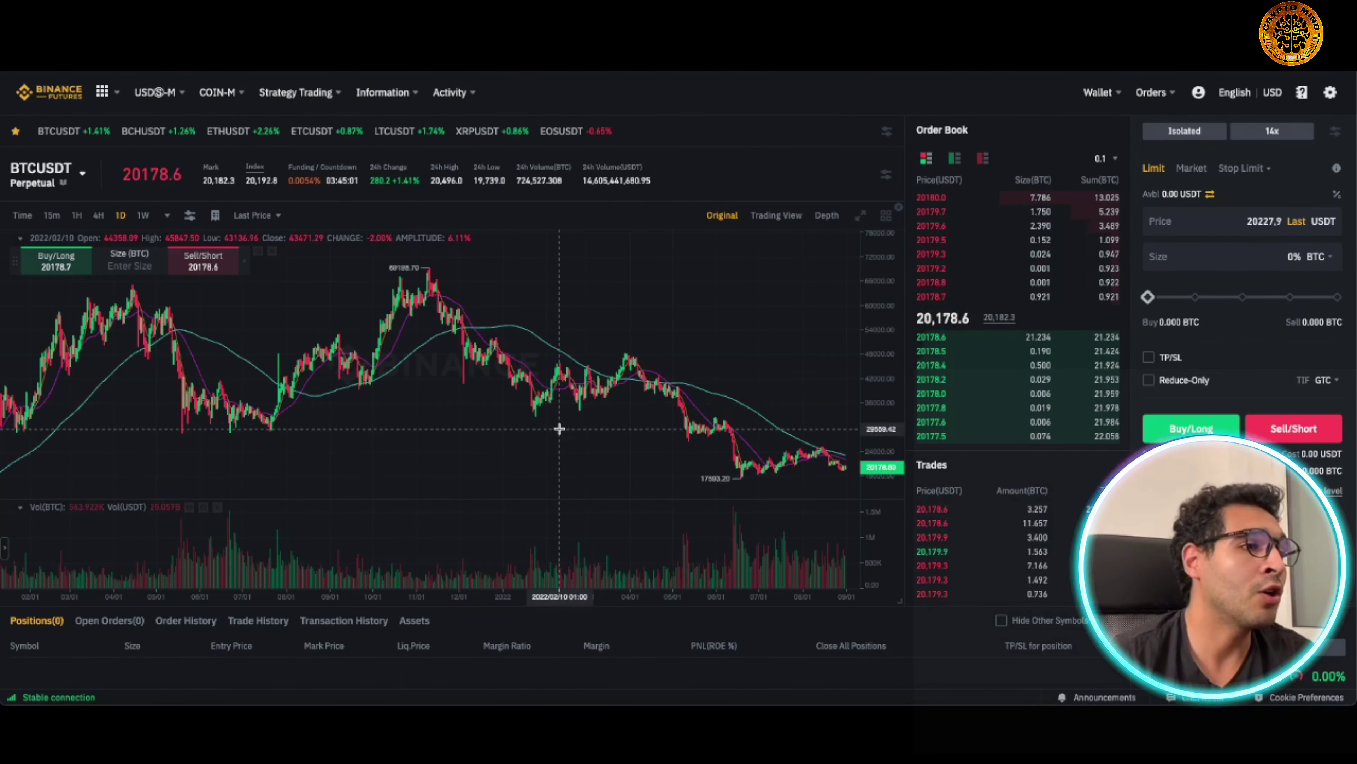
{"action": "scroll", "coordinate": [556, 431], "scroll_direction": "up", "scroll_amount": 2}
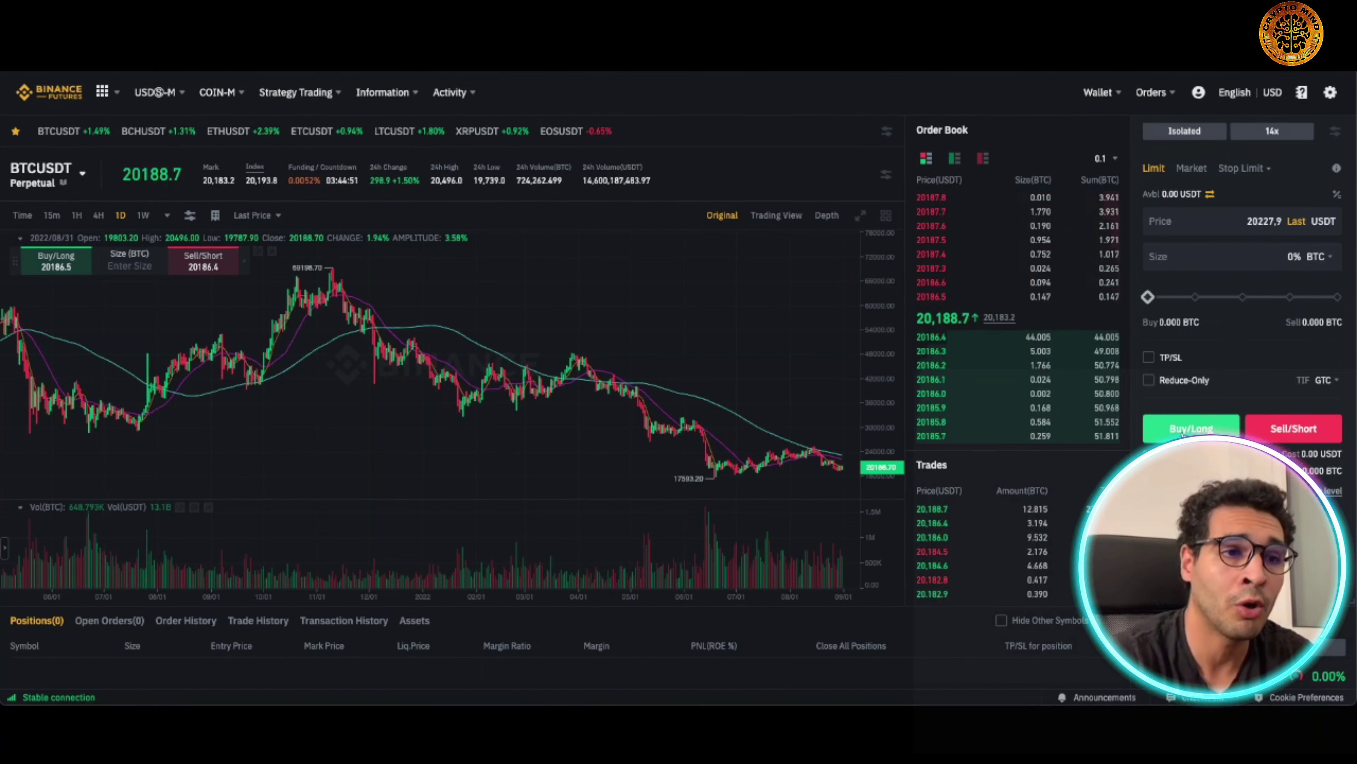
{"action": "scroll", "coordinate": [820, 479], "scroll_direction": "up", "scroll_amount": 5}
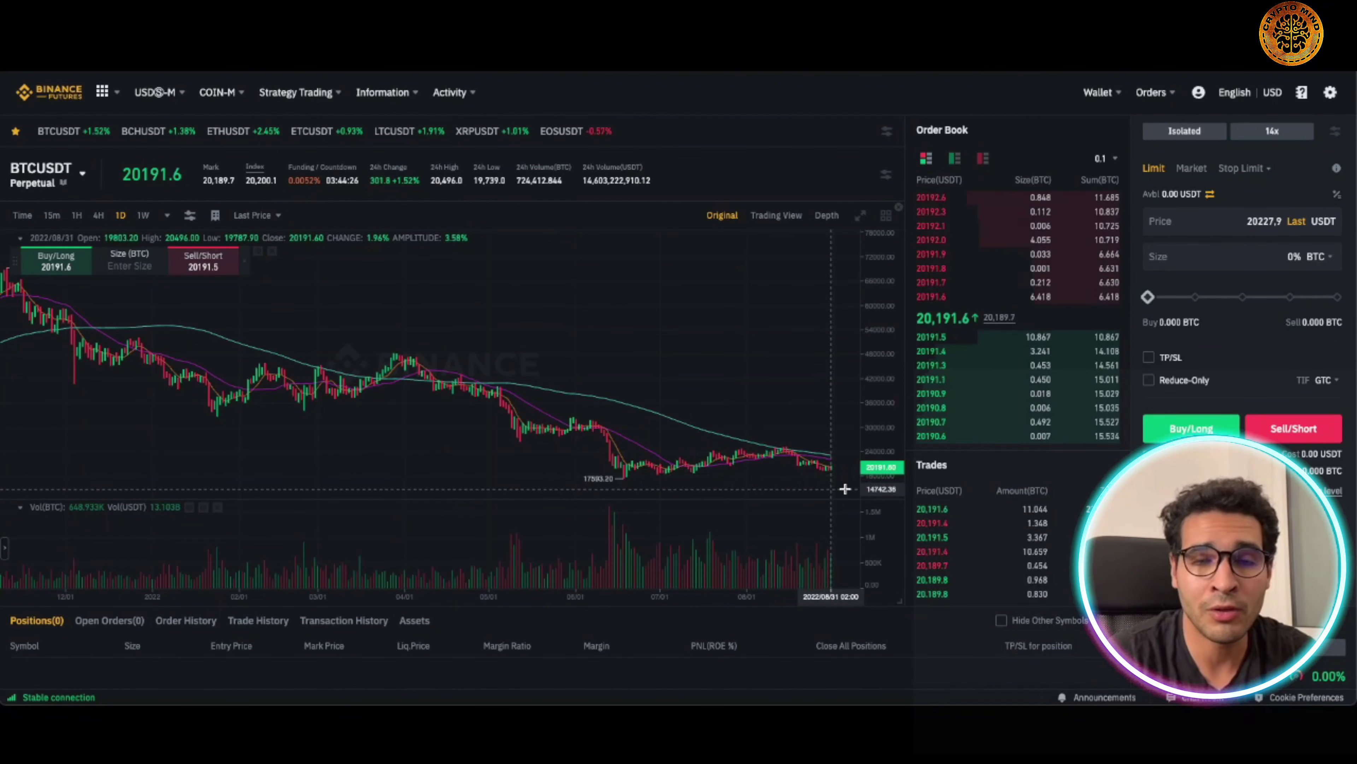
{"action": "scroll", "coordinate": [844, 489], "scroll_direction": "down", "scroll_amount": 5}
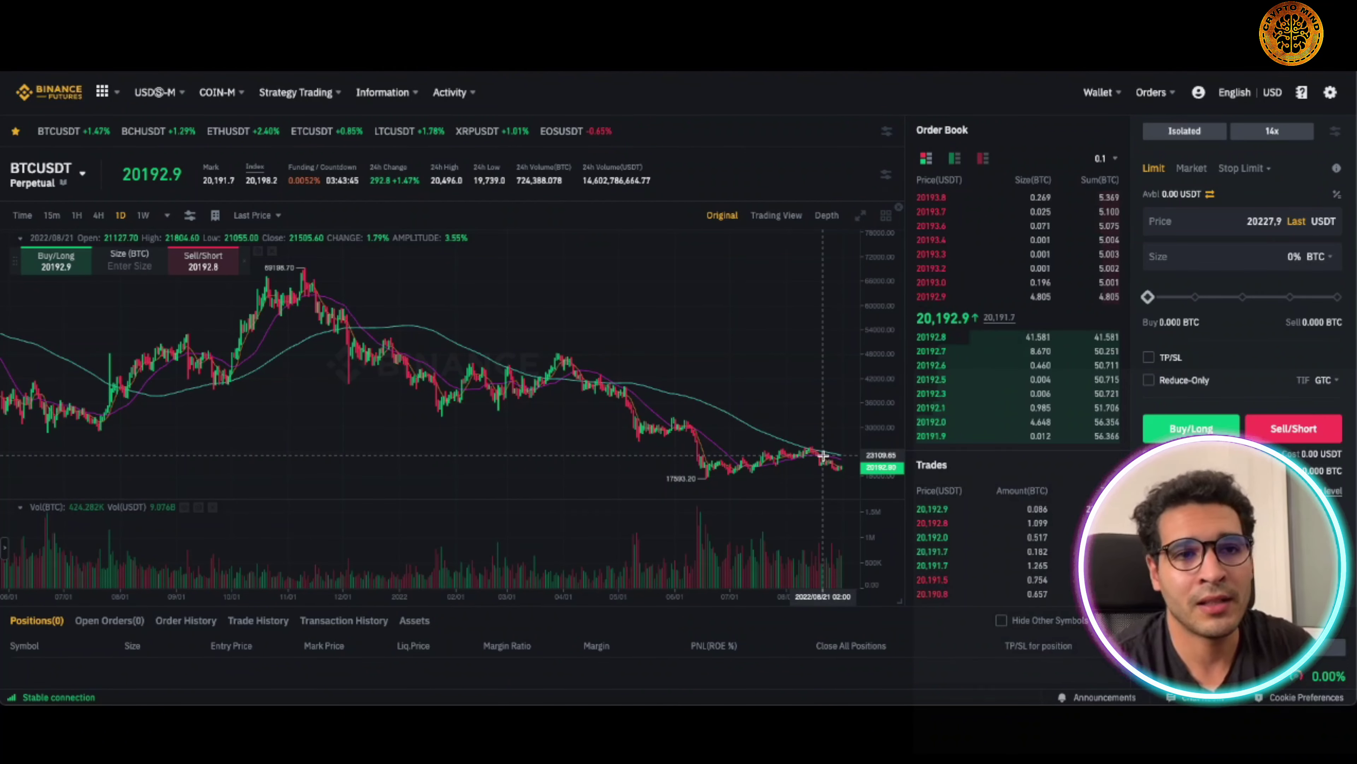
{"action": "scroll", "coordinate": [823, 455], "scroll_direction": "down", "scroll_amount": 2}
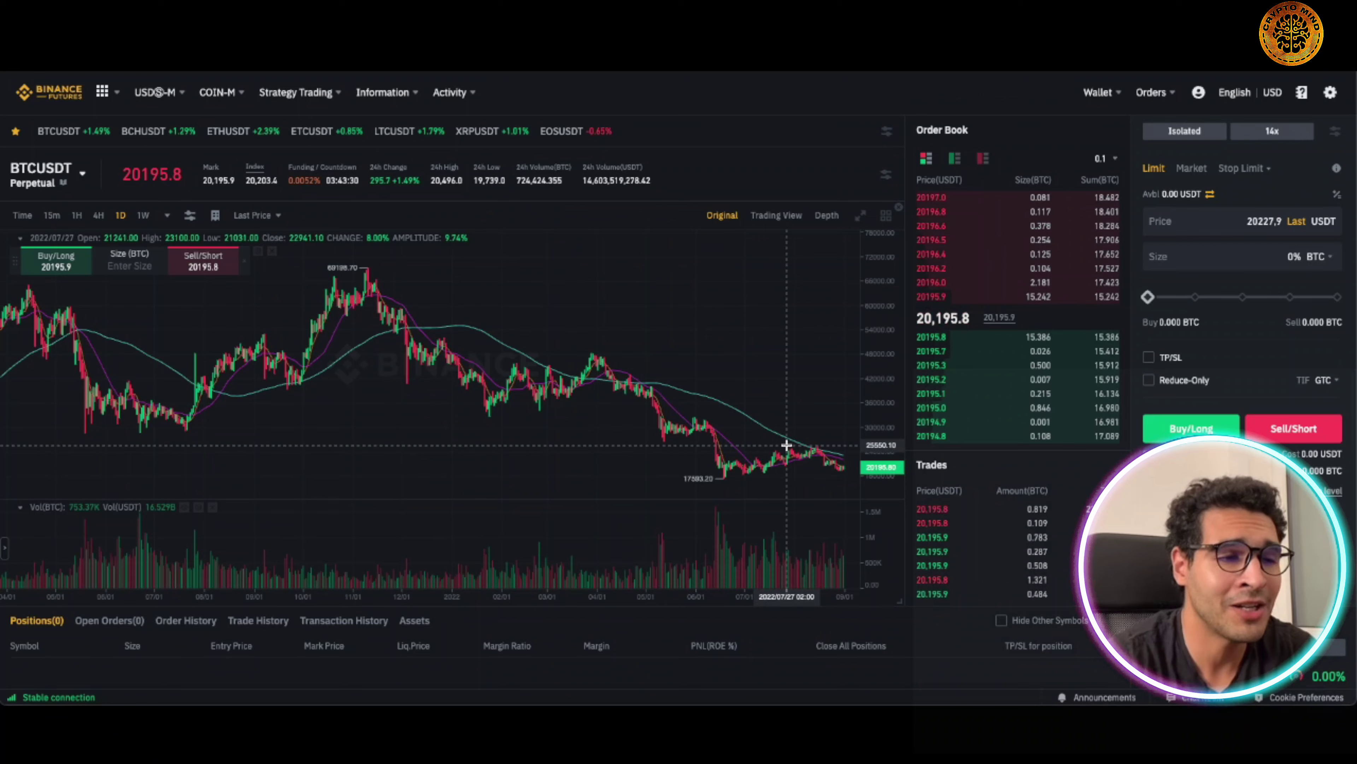
- Switch the BTCUSDT chart to 4H candles and pan to June through early September 2022
{"action": "left_click", "coordinate": [97, 215]}
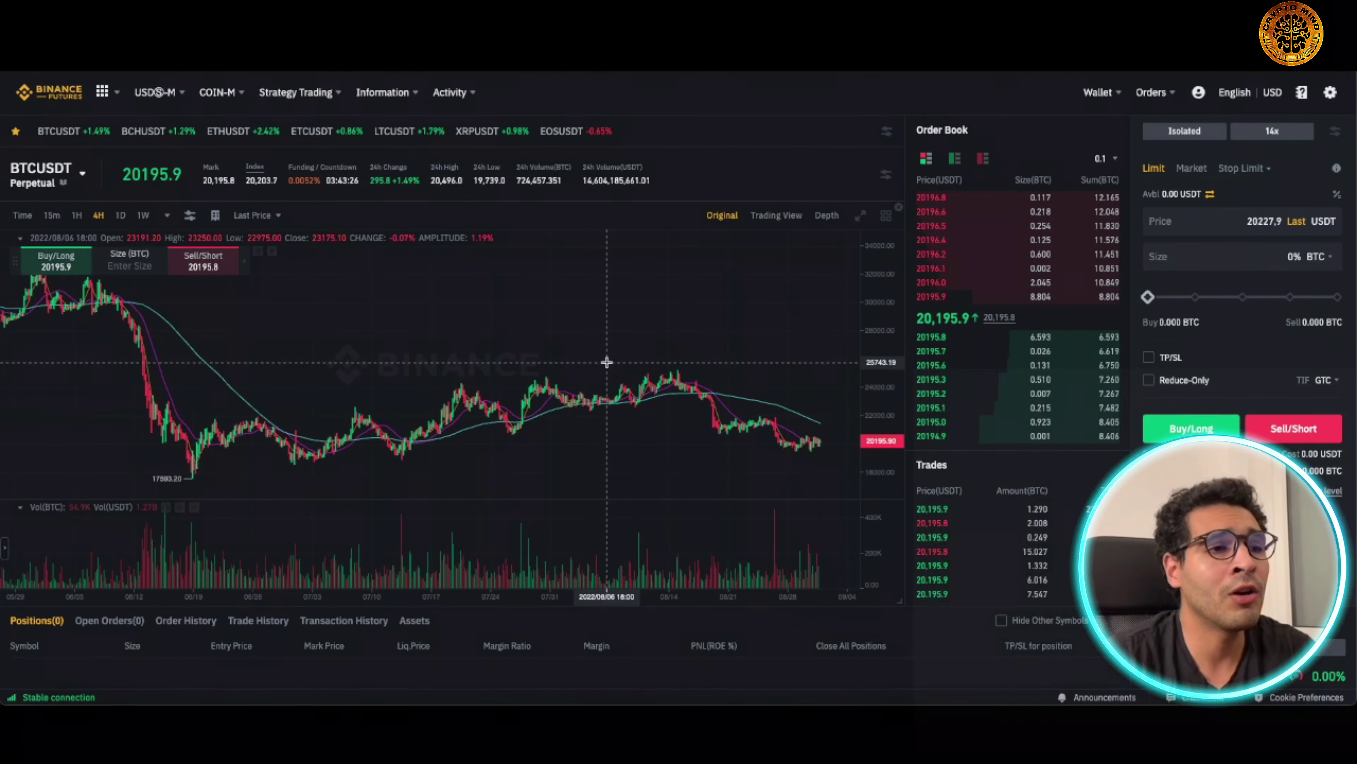
{"action": "scroll", "coordinate": [506, 331], "scroll_direction": "left", "scroll_amount": 3}
{"action": "left_click_drag", "start_coordinate": [505, 331], "coordinate": [318, 292]}
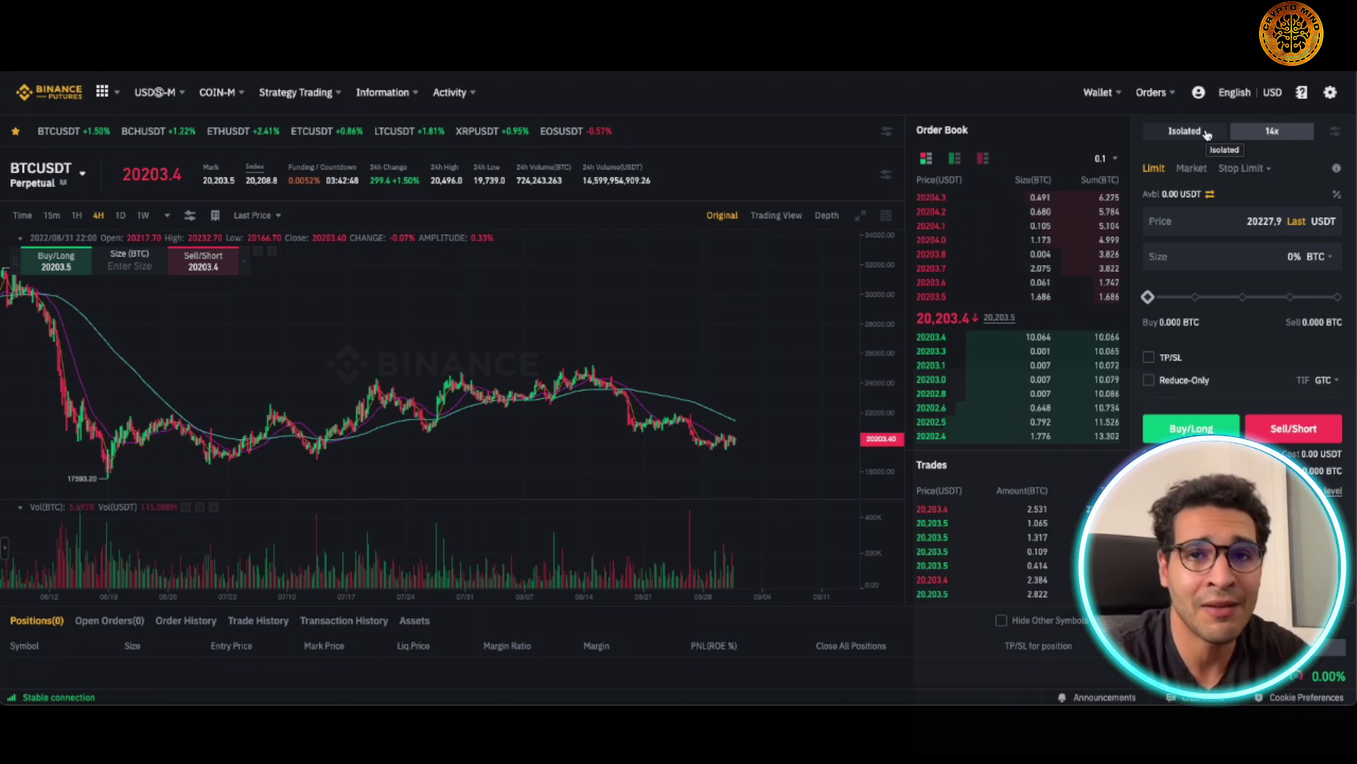
{"action": "left_click", "coordinate": [1255, 138]}
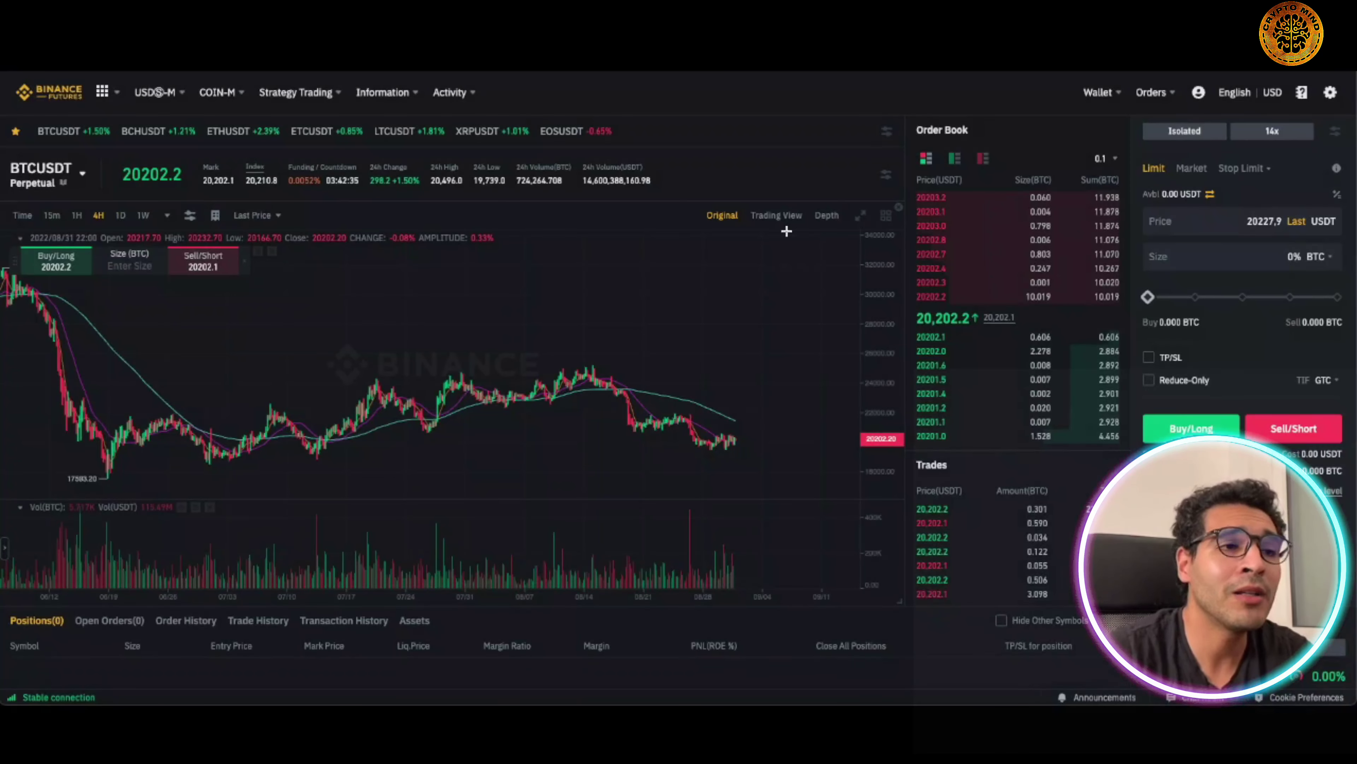
{"action": "left_click", "coordinate": [787, 230]}
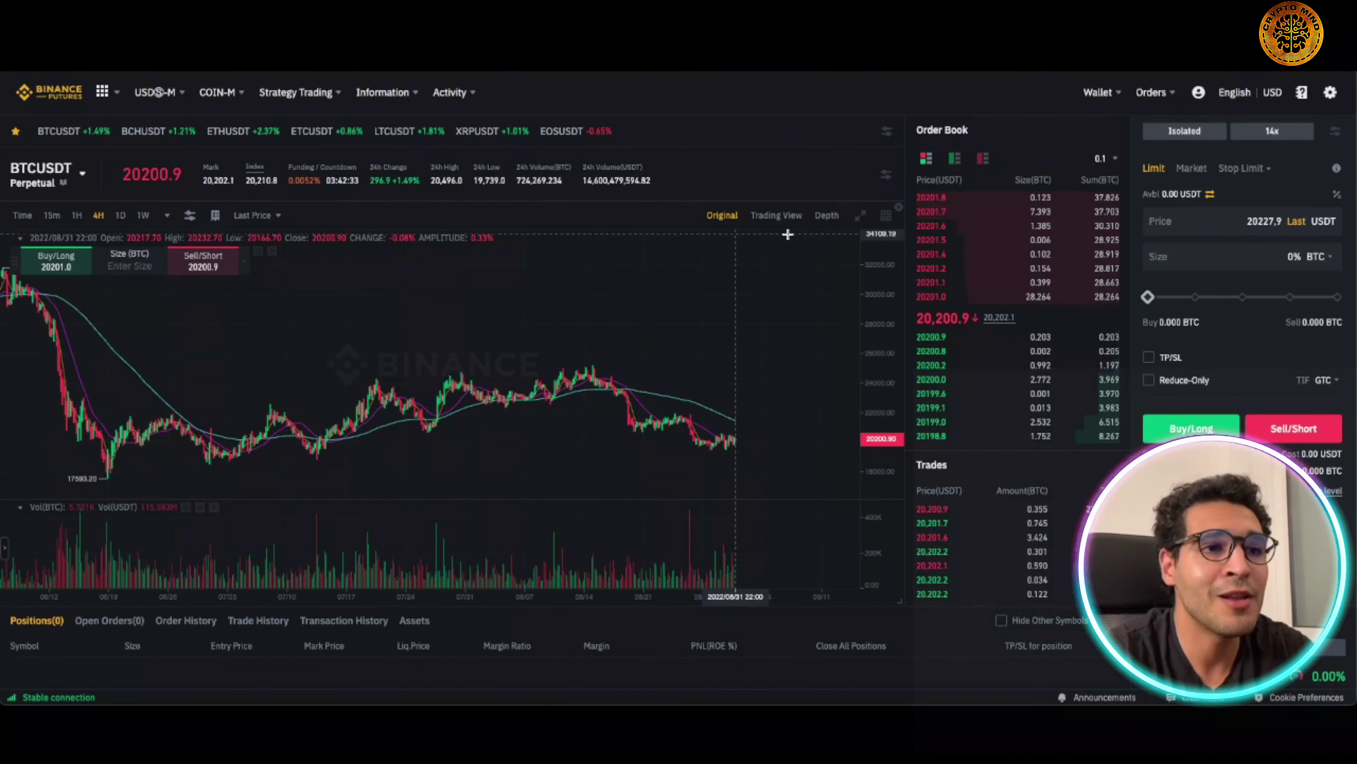
{"action": "mouse_move", "coordinate": [1148, 297]}
{"action": "left_click_drag", "start_coordinate": [1148, 298], "coordinate": [1283, 298]}
{"action": "mouse_move", "coordinate": [1337, 296]}
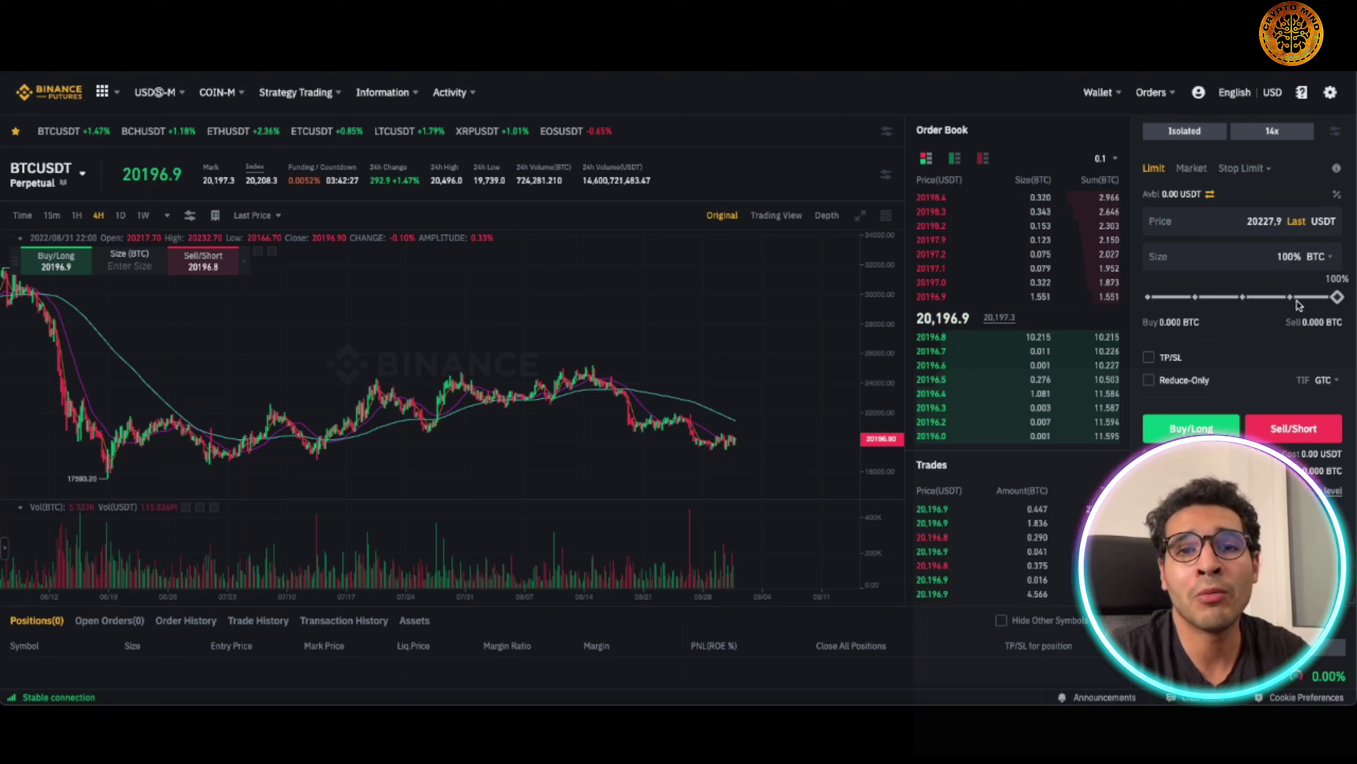
{"action": "left_click_drag", "start_coordinate": [1337, 296], "coordinate": [1259, 299]}
{"action": "left_click_drag", "start_coordinate": [1149, 298], "coordinate": [1162, 297]}
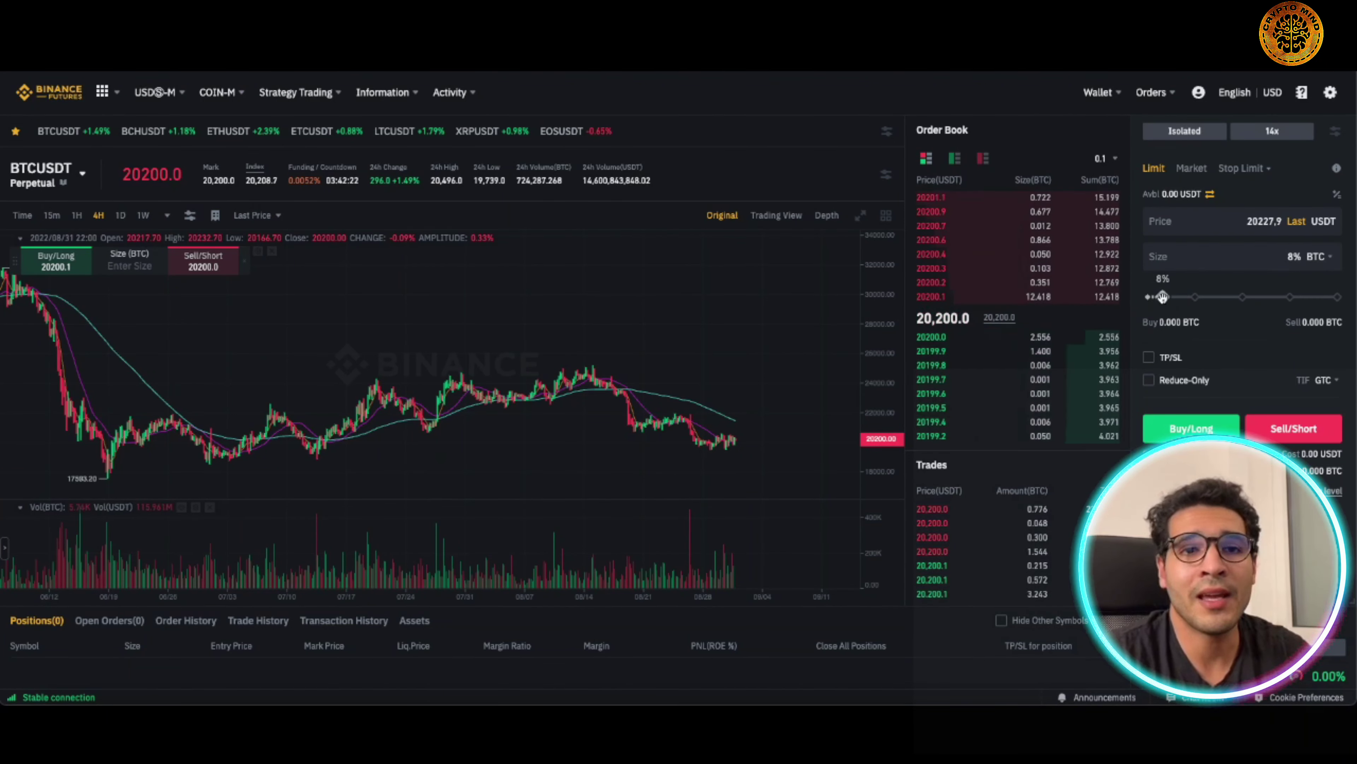
{"action": "left_click_drag", "start_coordinate": [1207, 297], "coordinate": [1139, 295]}
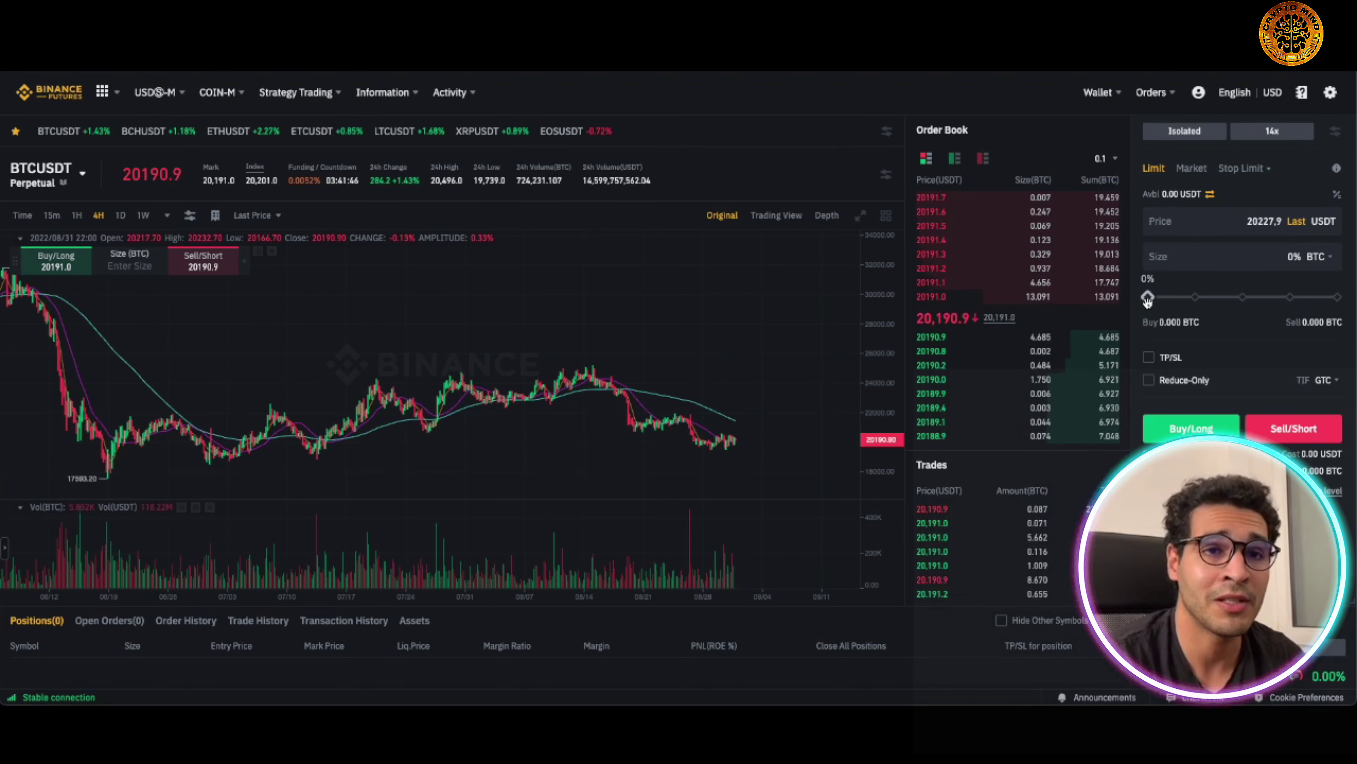
{"action": "left_click", "coordinate": [1151, 360]}
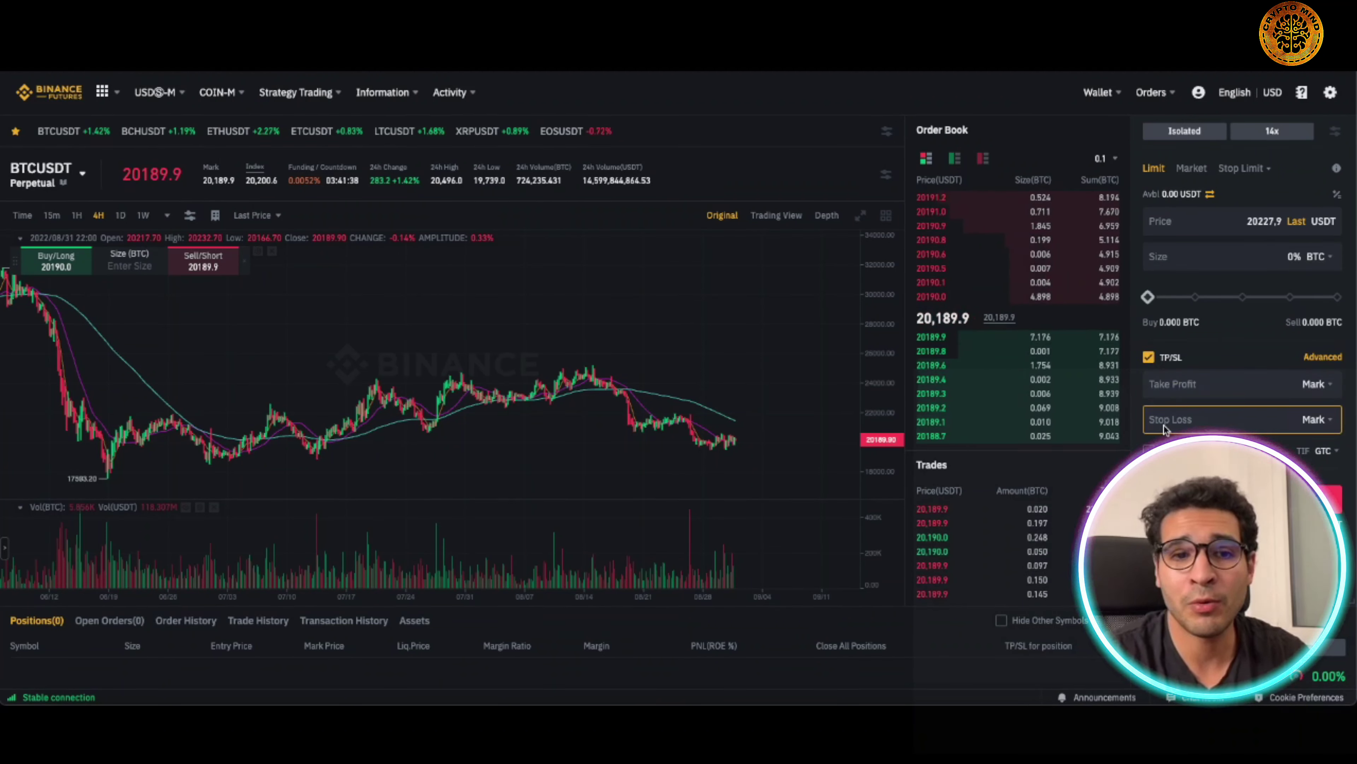
{"action": "left_click", "coordinate": [1149, 357]}
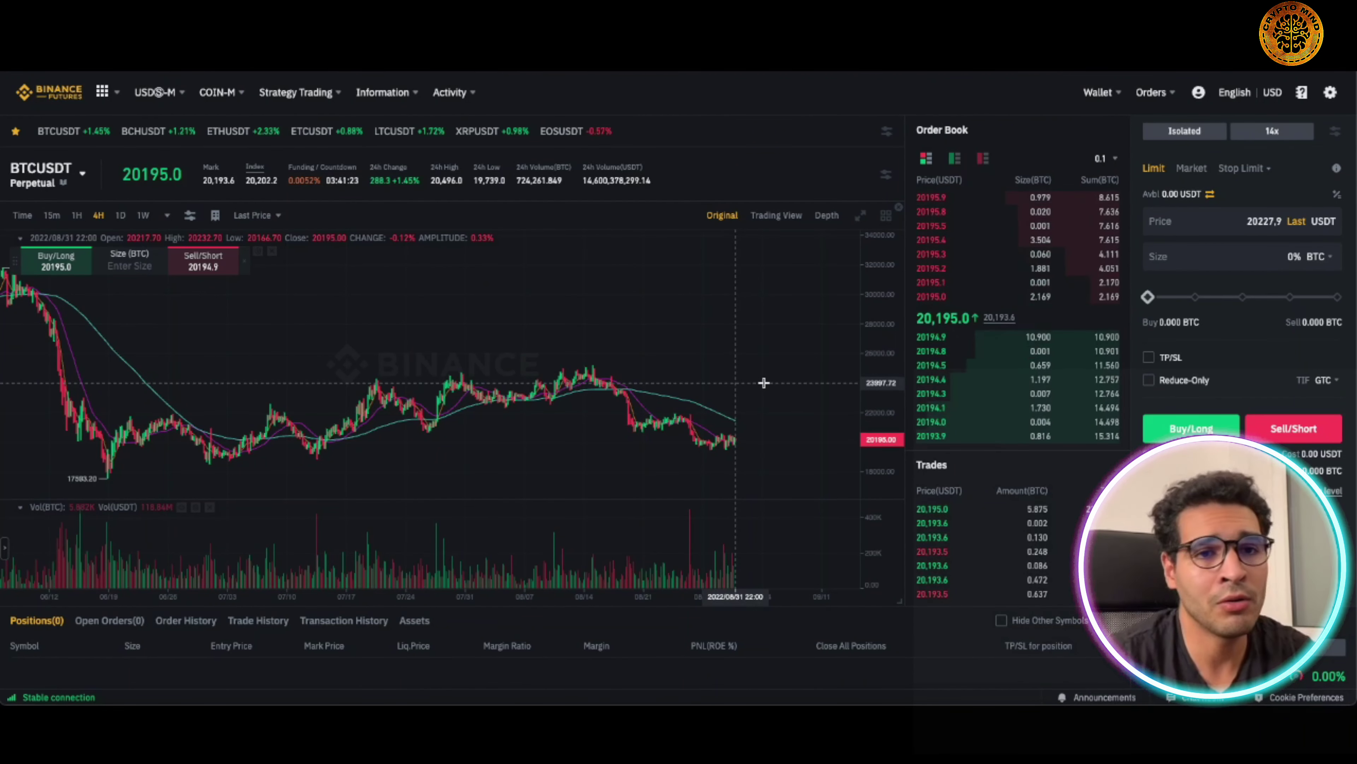
{"action": "left_click", "coordinate": [1149, 357]}
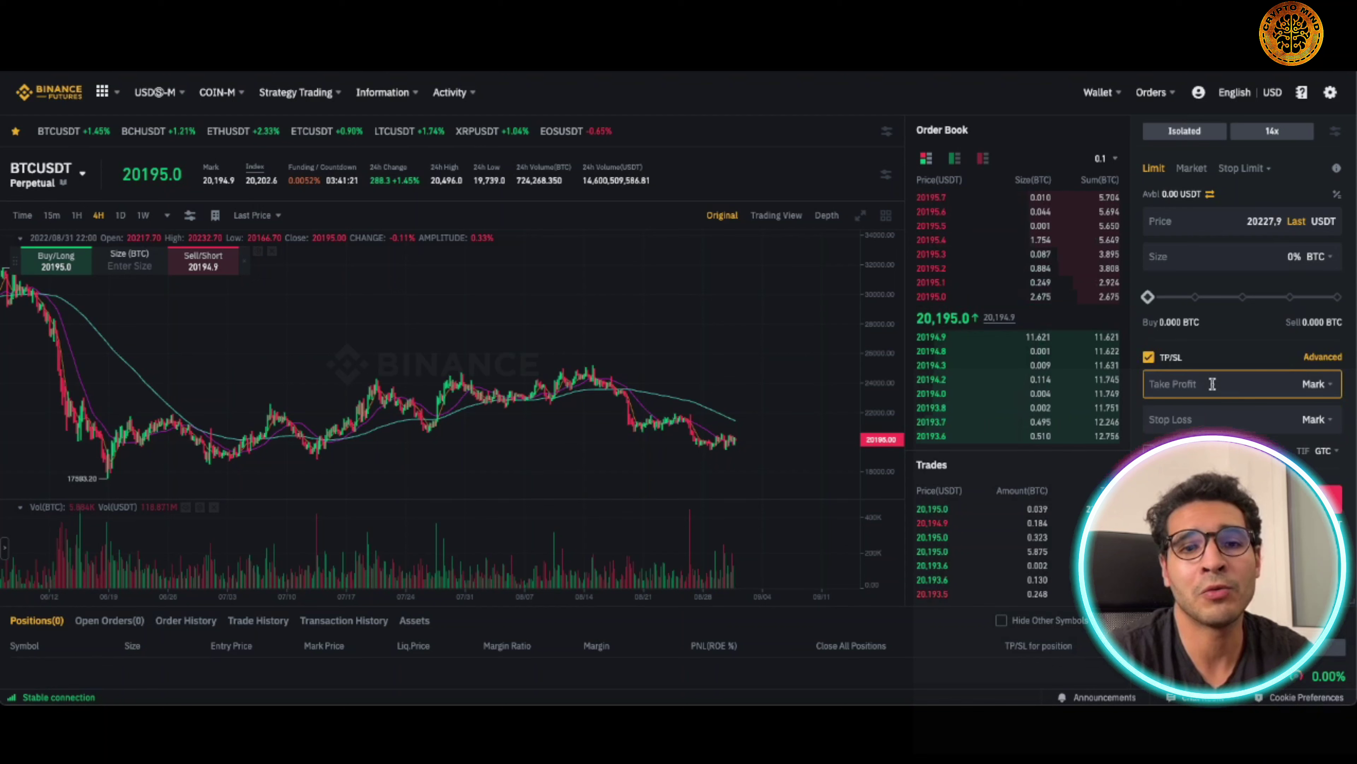
{"action": "left_click", "coordinate": [1150, 360]}
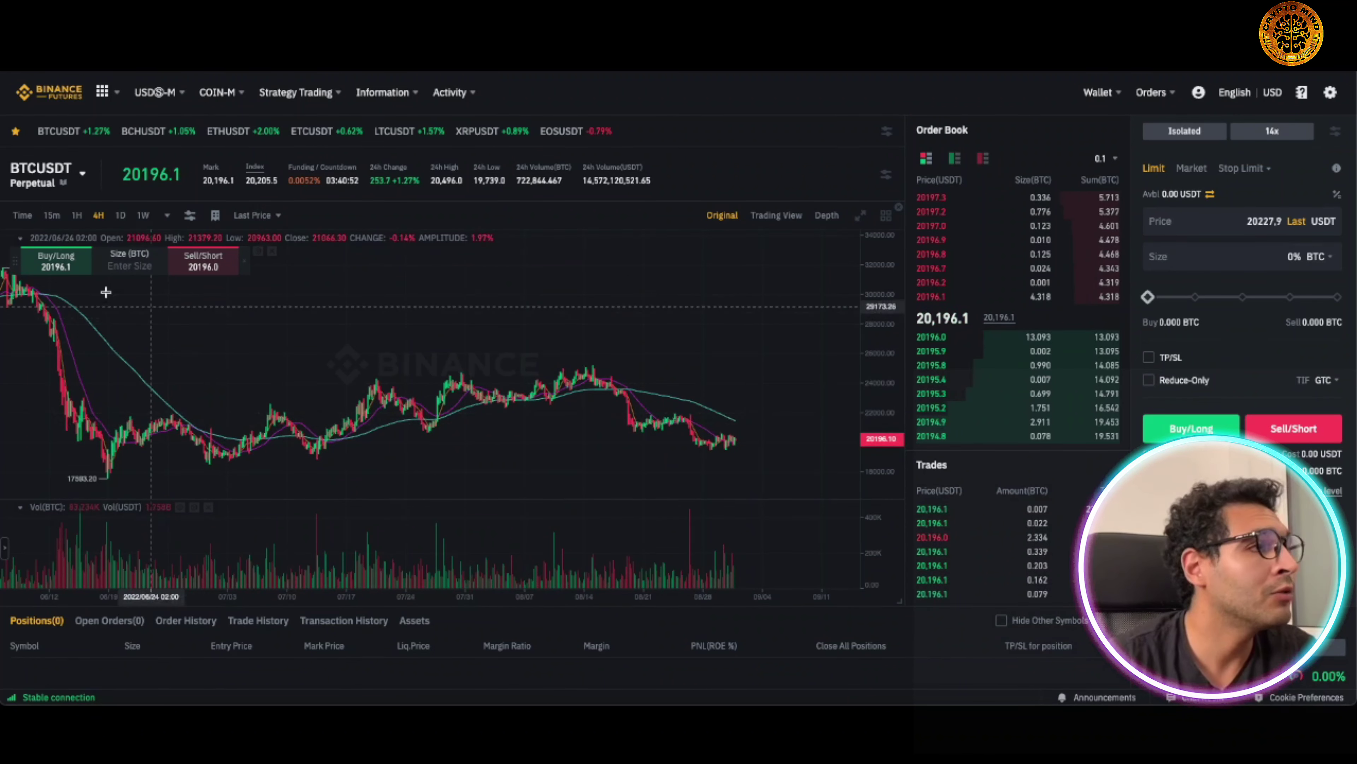
- Open the trading pair dropdown and scroll up and down through the USDⓈ-M perpetual symbol list
{"action": "left_click", "coordinate": [82, 174]}
{"action": "scroll", "coordinate": [111, 319], "scroll_direction": "down", "scroll_amount": 5}
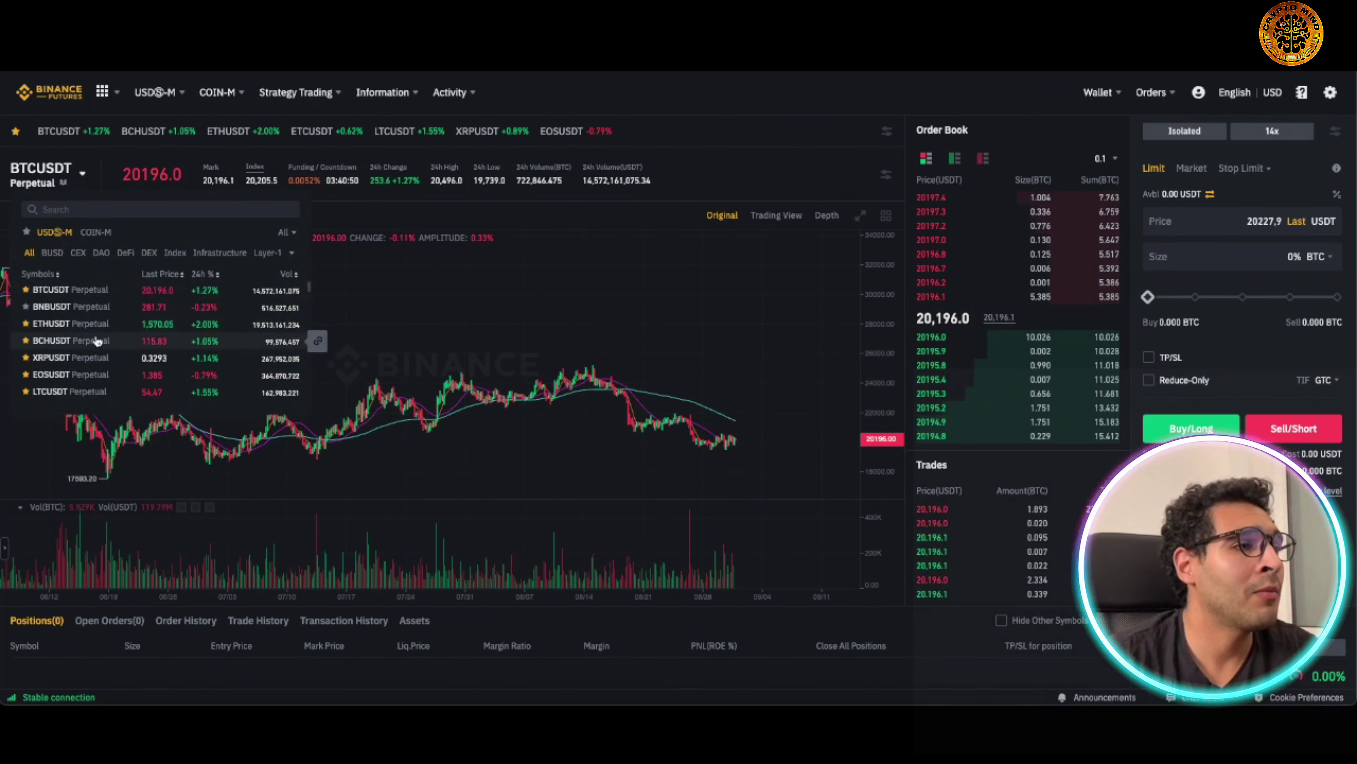
{"action": "scroll", "coordinate": [111, 319], "scroll_direction": "down", "scroll_amount": 5}
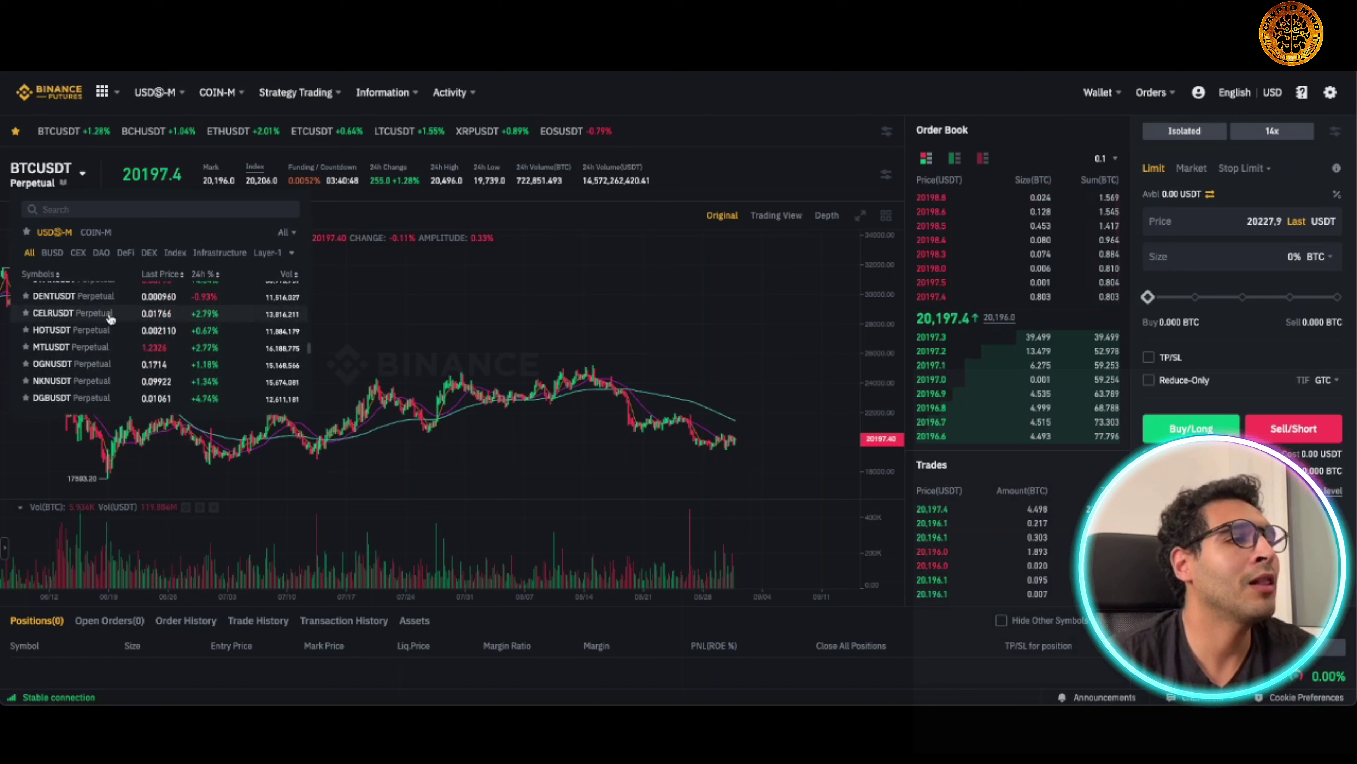
{"action": "scroll", "coordinate": [111, 319], "scroll_direction": "up", "scroll_amount": 8}
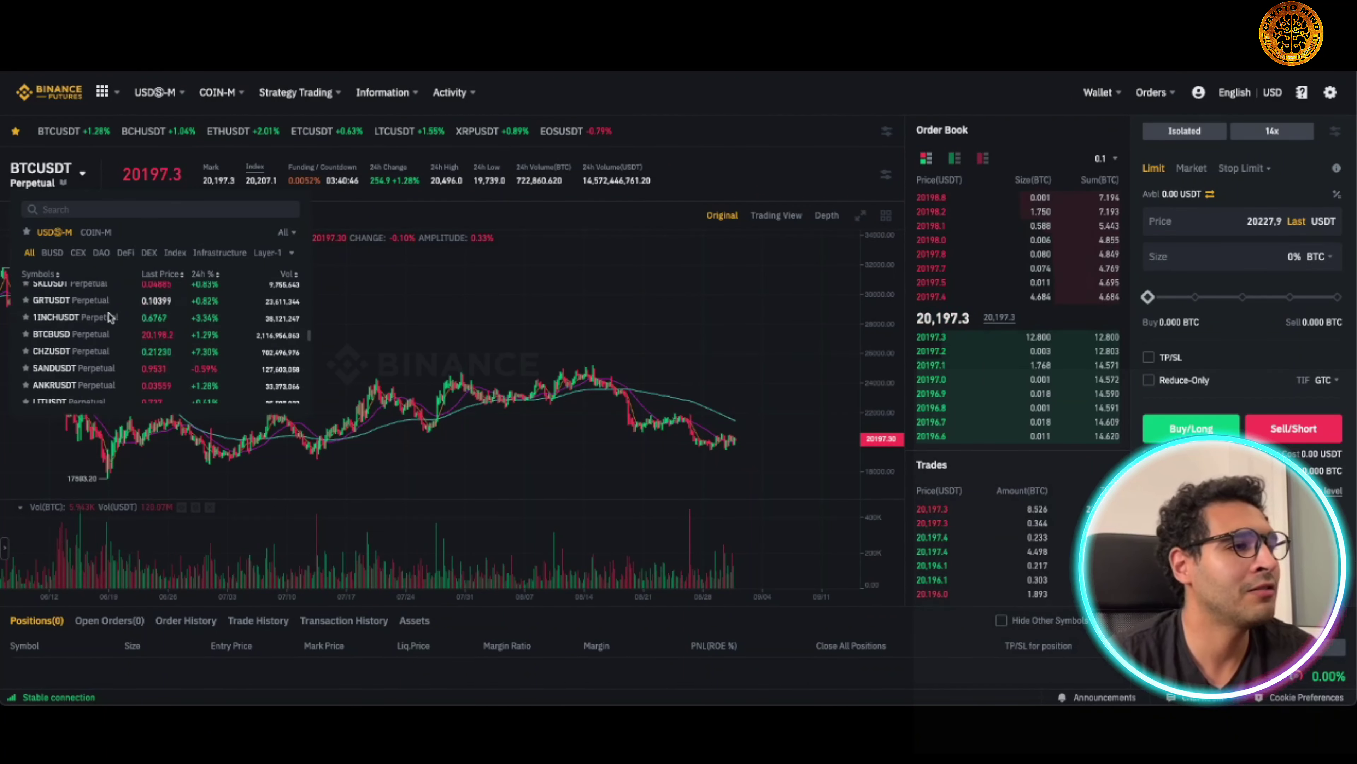
{"action": "scroll", "coordinate": [111, 319], "scroll_direction": "up", "scroll_amount": 3}
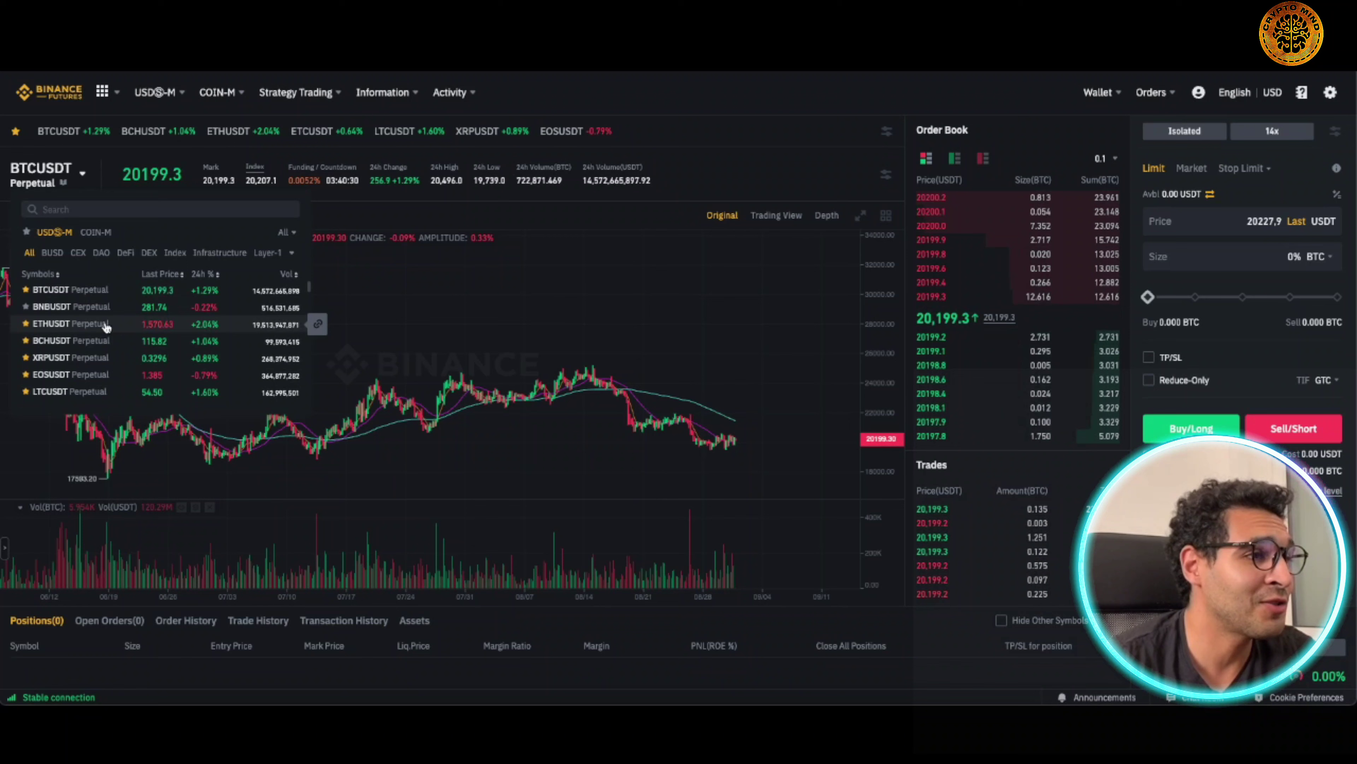
{"action": "scroll", "coordinate": [99, 332], "scroll_direction": "down", "scroll_amount": 2}
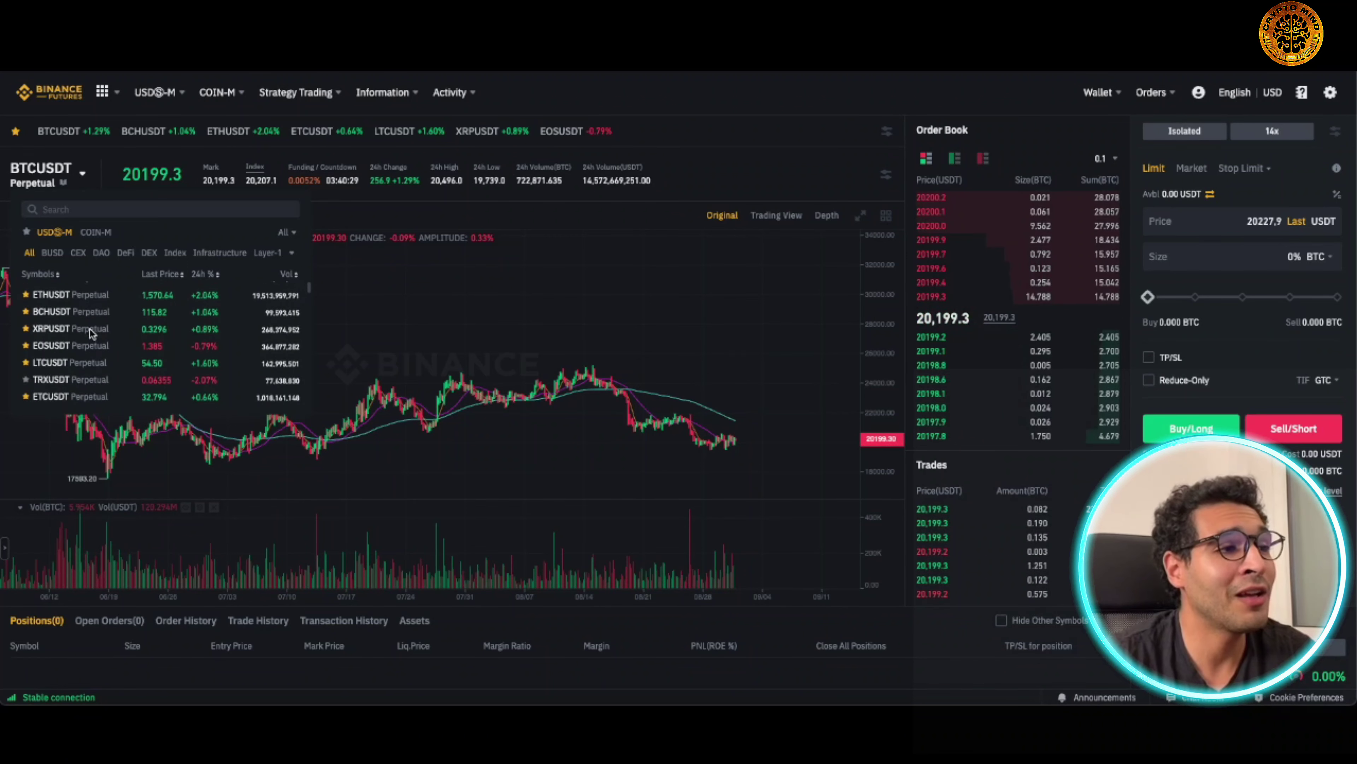
{"action": "scroll", "coordinate": [96, 336], "scroll_direction": "up", "scroll_amount": 2}
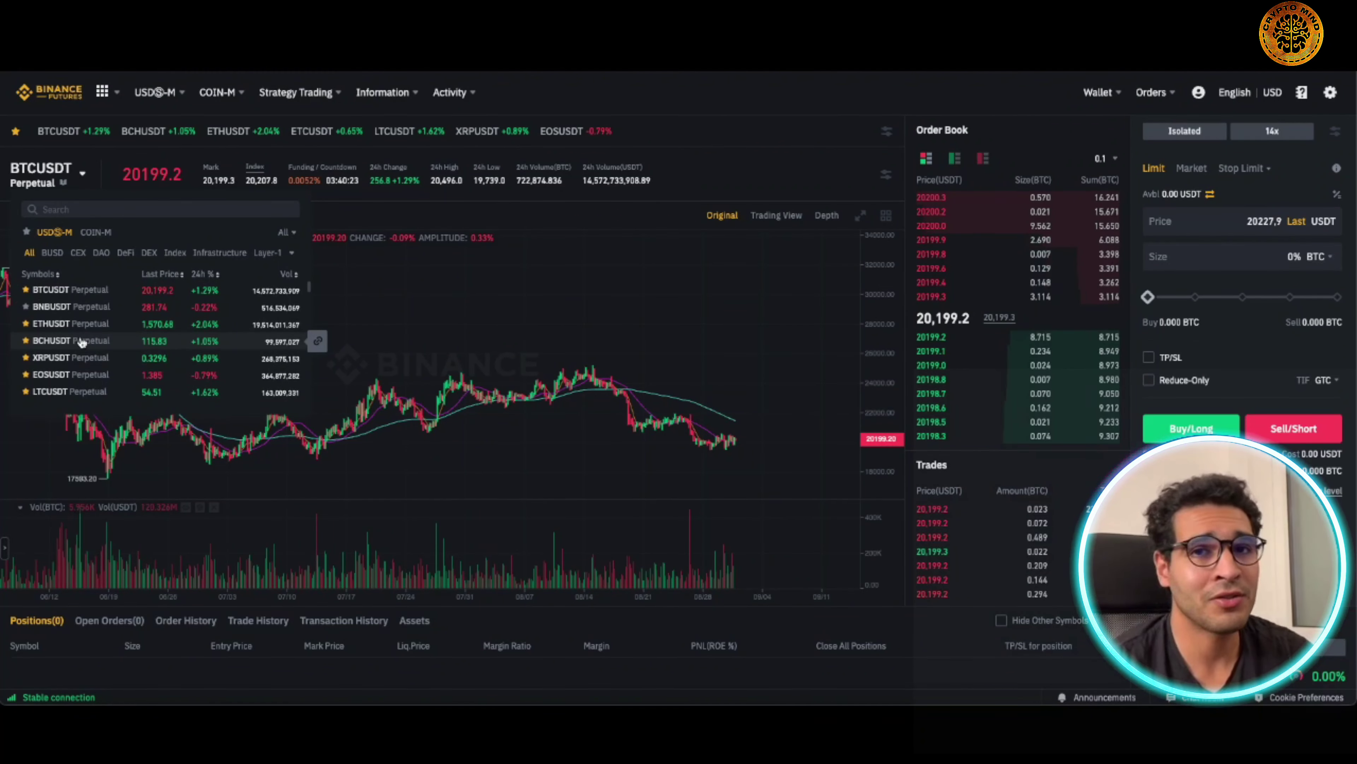
{"action": "scroll", "coordinate": [85, 348], "scroll_direction": "down", "scroll_amount": 1}
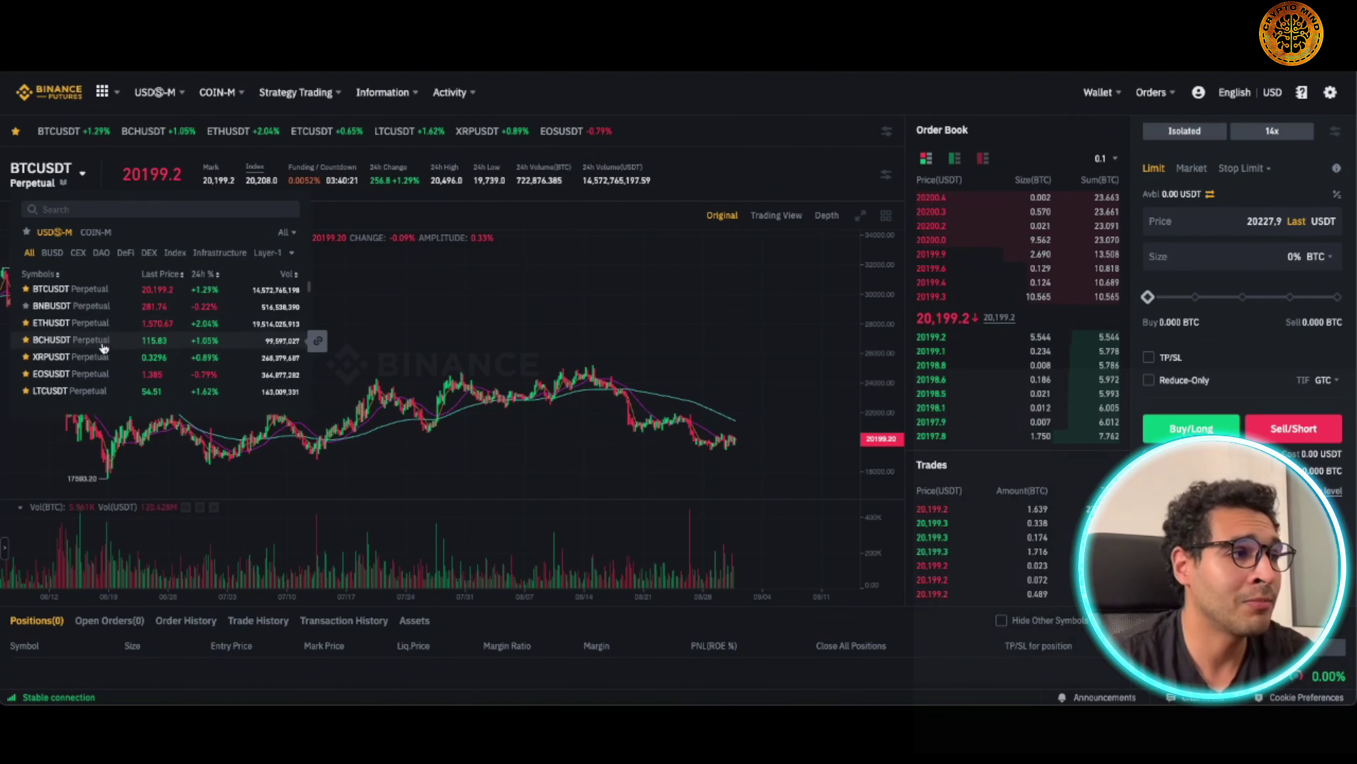
{"action": "scroll", "coordinate": [83, 350], "scroll_direction": "down", "scroll_amount": 5}
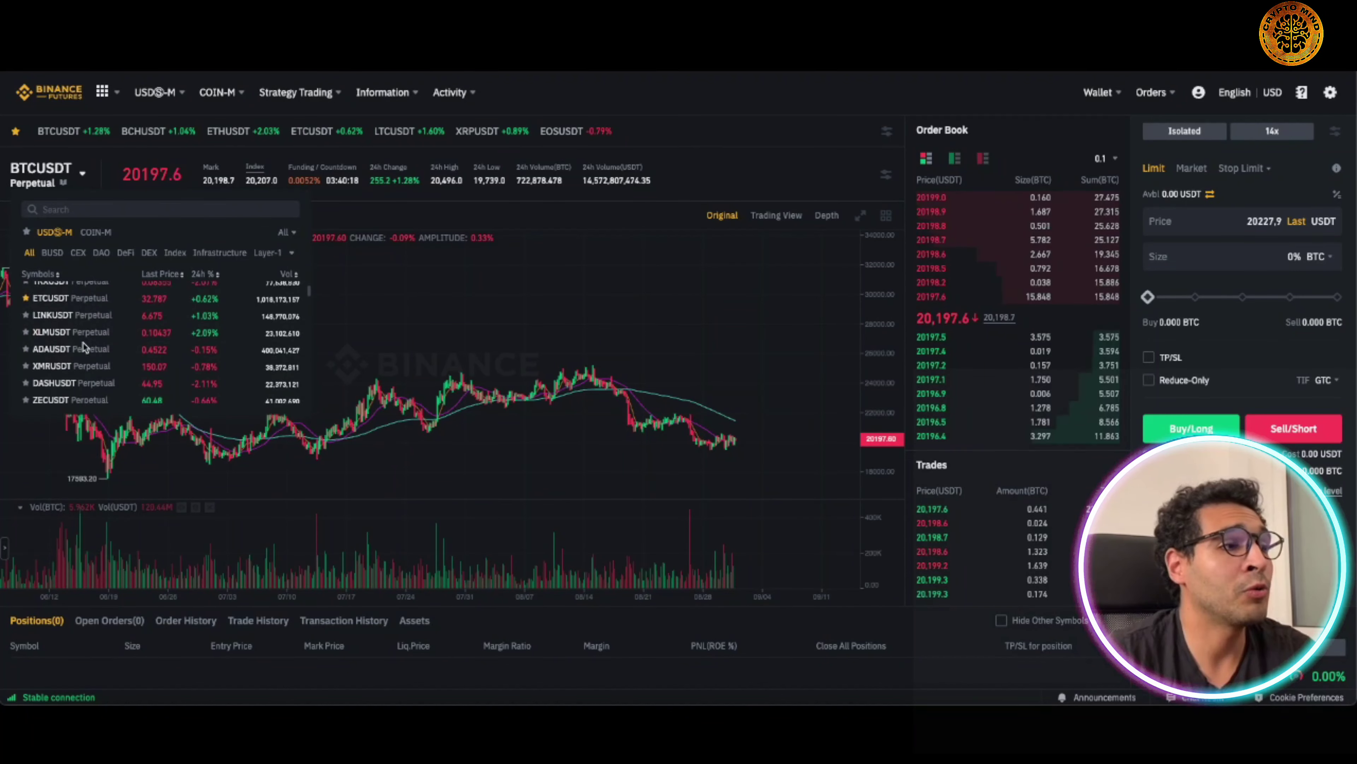
{"action": "scroll", "coordinate": [86, 345], "scroll_direction": "down", "scroll_amount": 5}
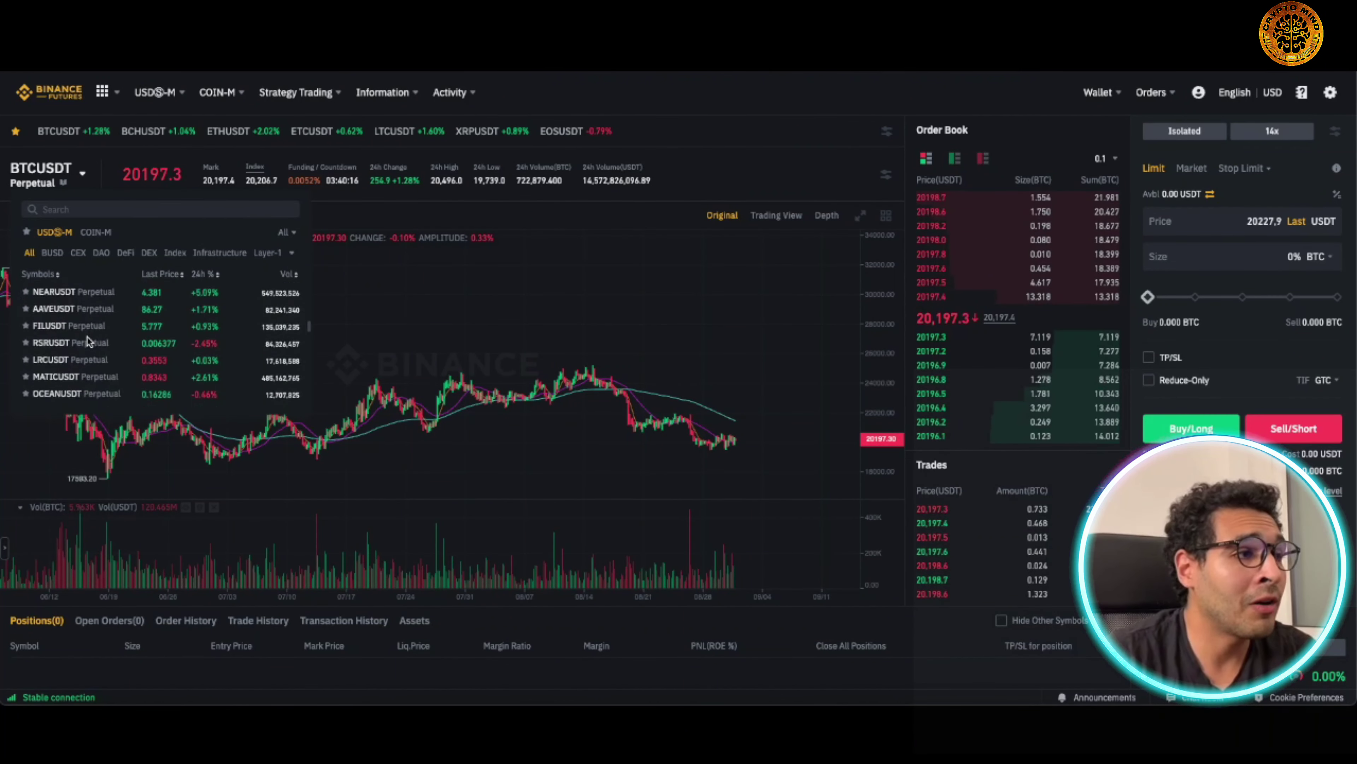
{"action": "scroll", "coordinate": [89, 342], "scroll_direction": "down", "scroll_amount": 4}
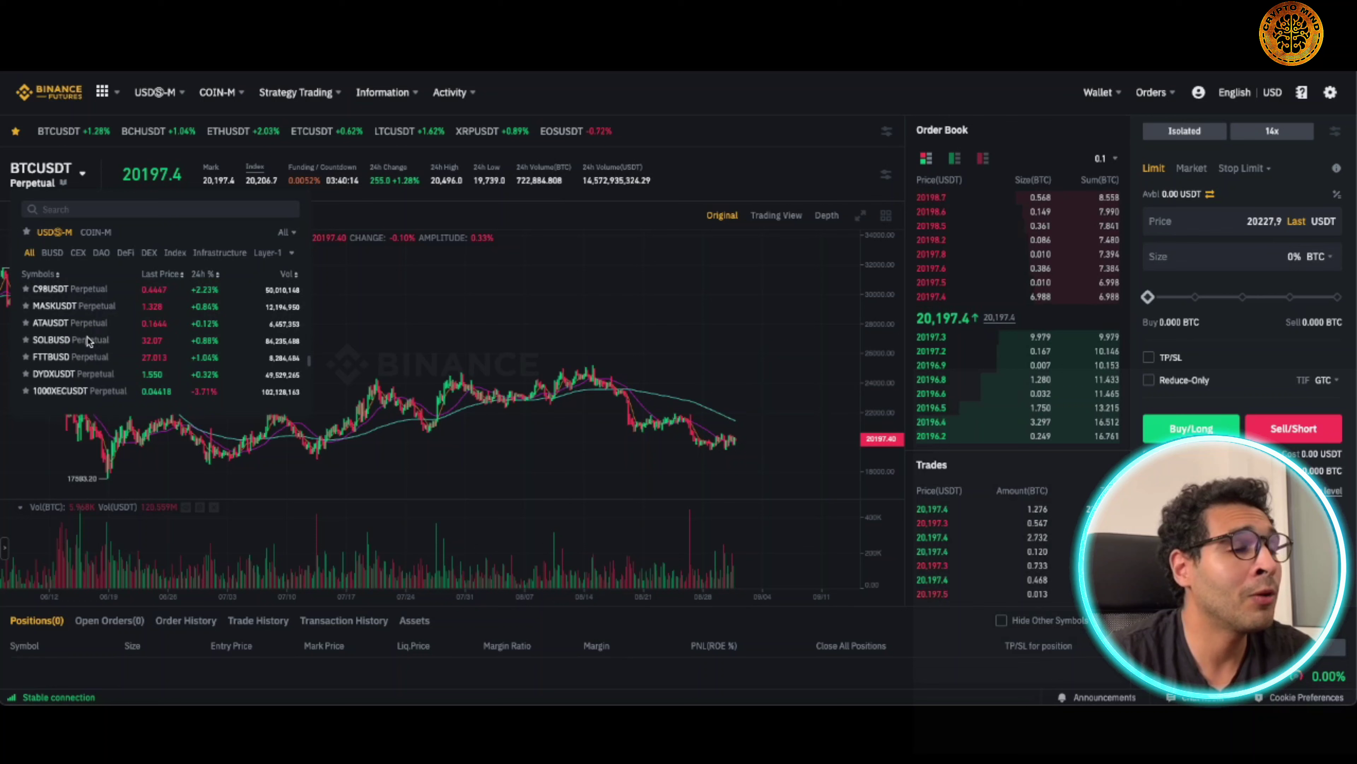
{"action": "scroll", "coordinate": [88, 353], "scroll_direction": "down", "scroll_amount": 5}
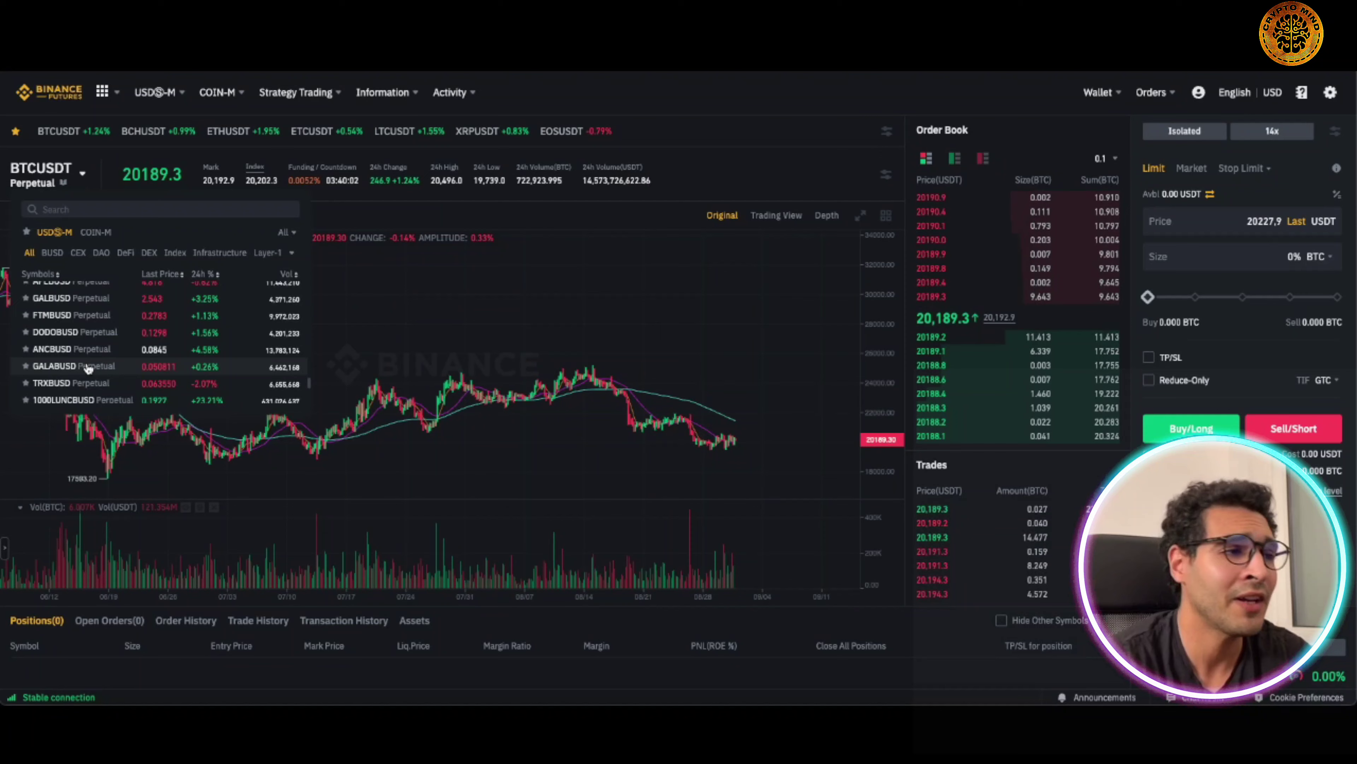
{"action": "scroll", "coordinate": [88, 368], "scroll_direction": "up", "scroll_amount": 5}
{"action": "scroll", "coordinate": [91, 364], "scroll_direction": "up", "scroll_amount": 6}
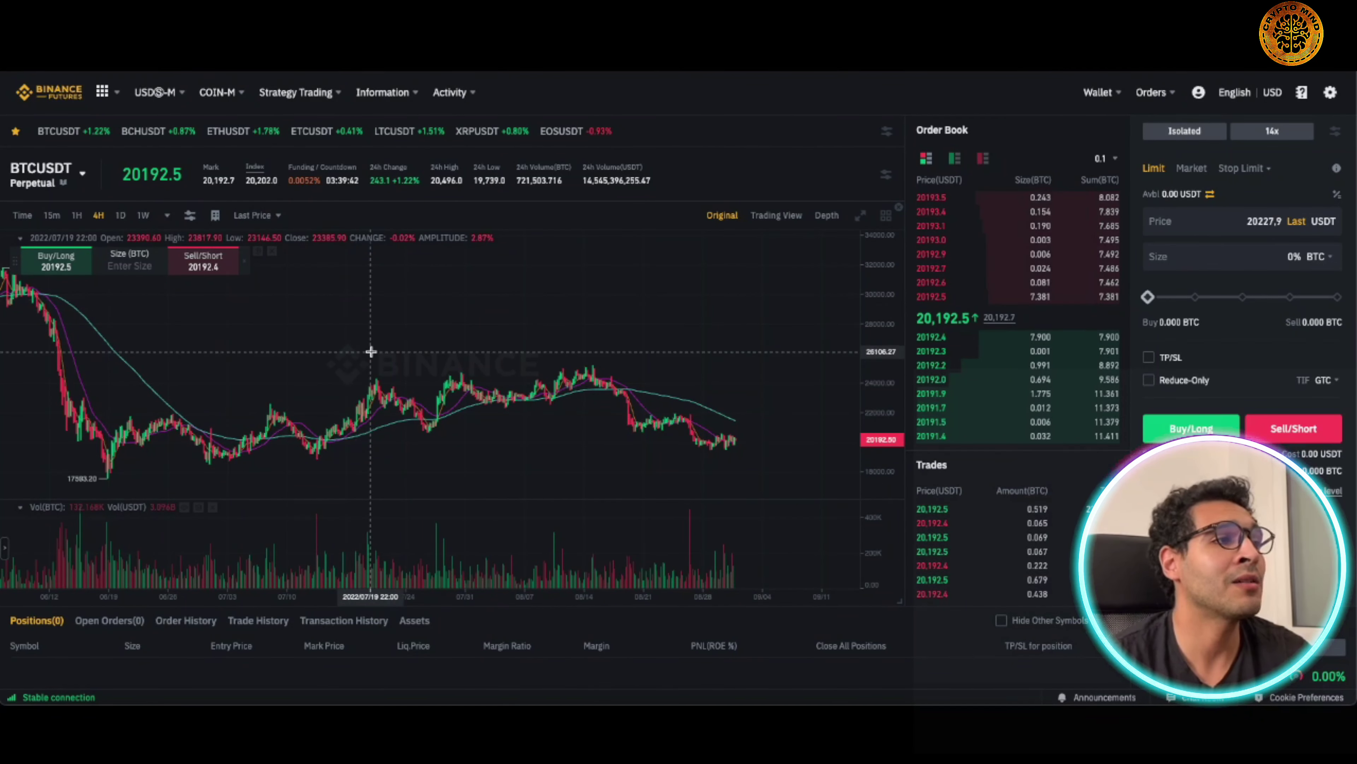
{"action": "mouse_move", "coordinate": [75, 185]}
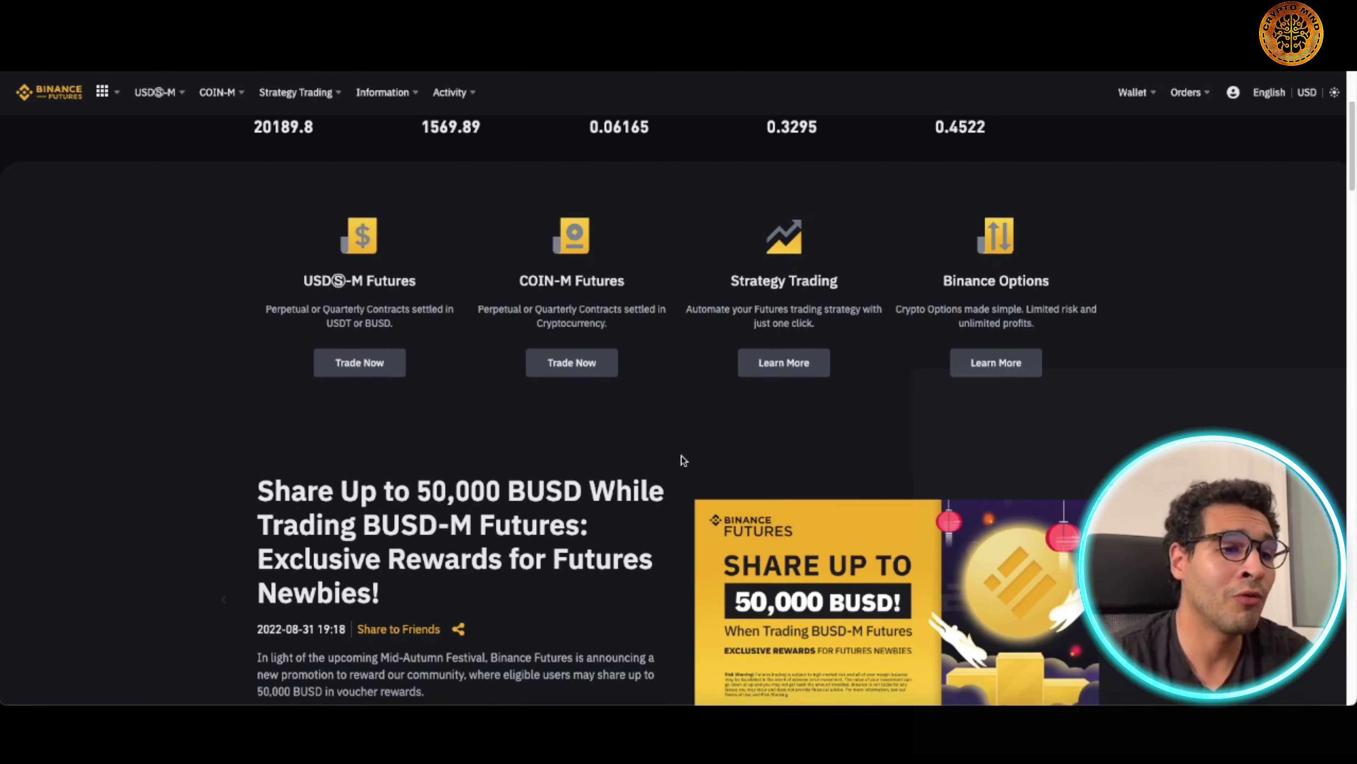
- Scroll the Futures home page down to the Broker Partners section and back up
{"action": "scroll", "coordinate": [679, 460], "scroll_direction": "down", "scroll_amount": 10}
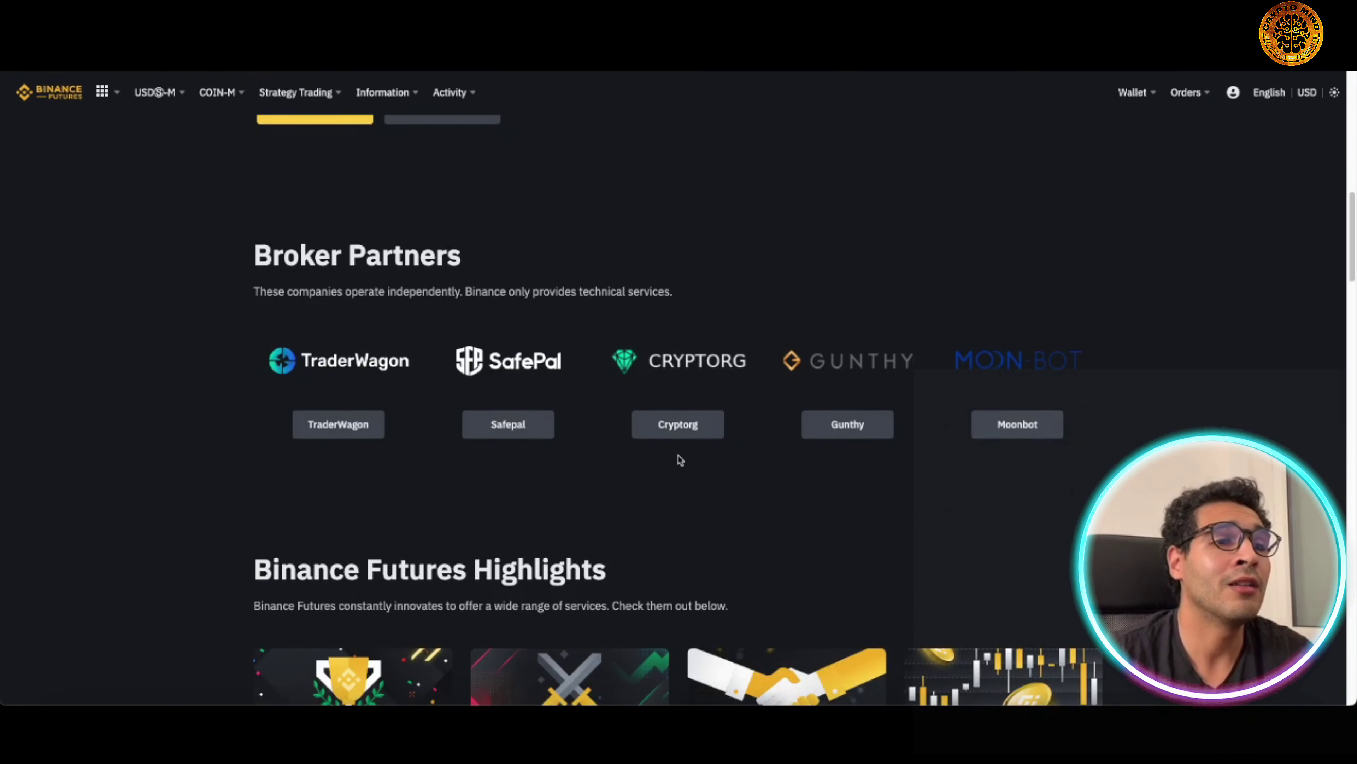
{"action": "scroll", "coordinate": [680, 460], "scroll_direction": "up", "scroll_amount": 6}
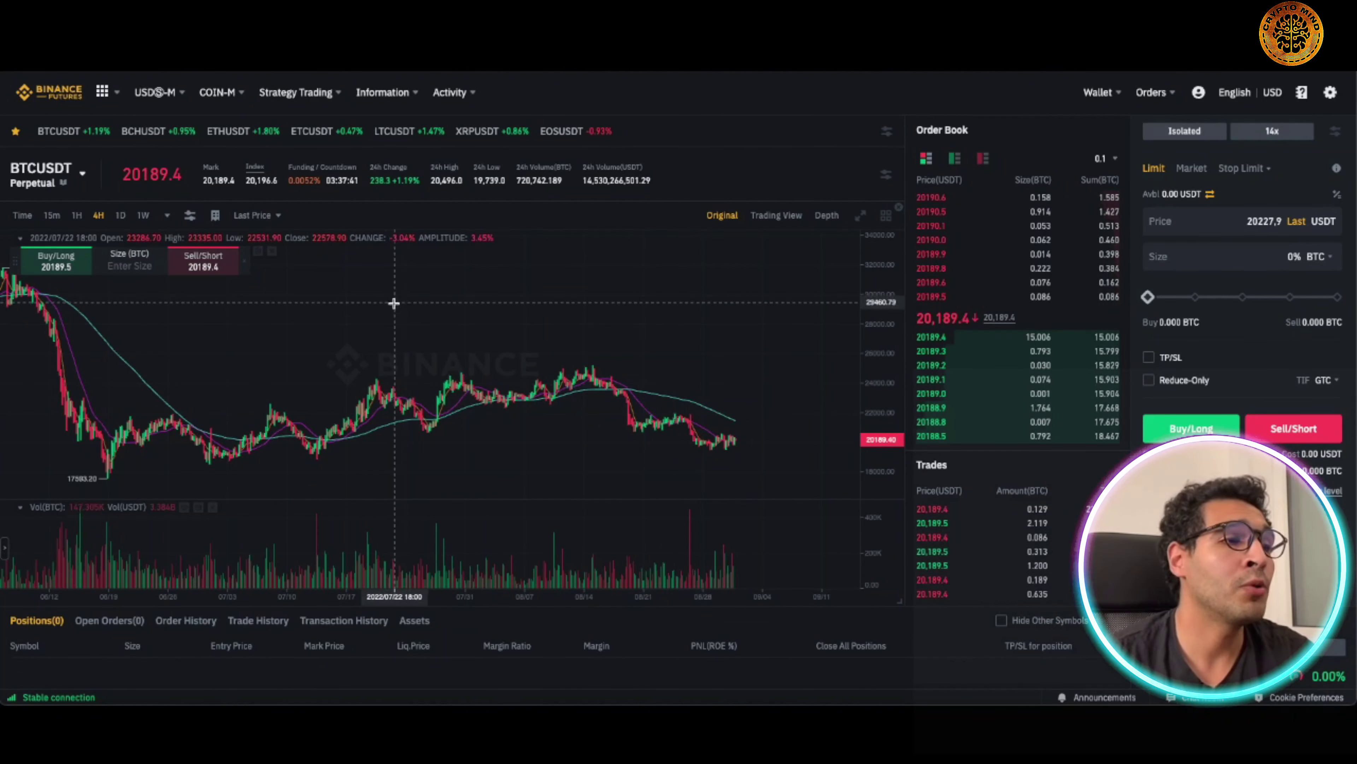
- Pan the BTCUSDT 4H chart back through earlier months, then forward to the latest candles
{"action": "left_click_drag", "start_coordinate": [278, 342], "coordinate": [521, 345]}
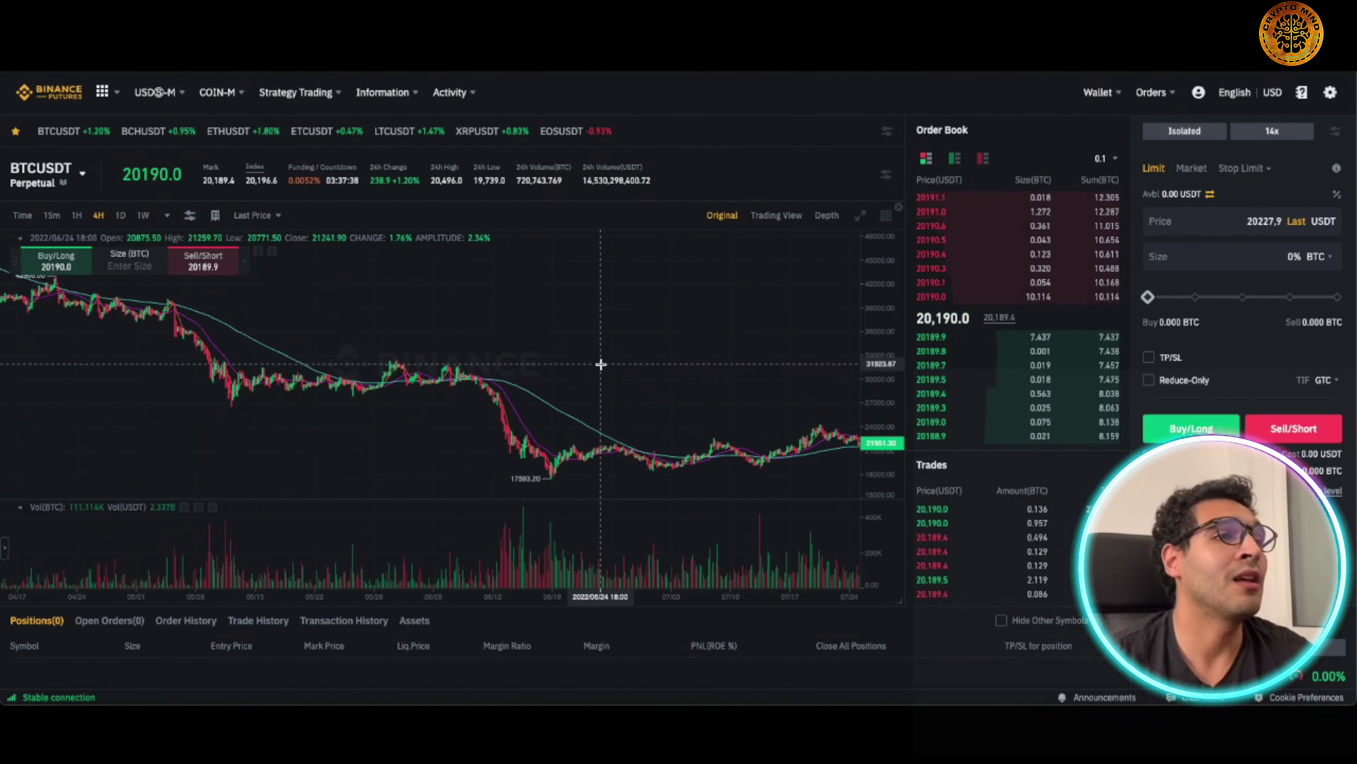
{"action": "left_click_drag", "start_coordinate": [443, 328], "coordinate": [444, 327]}
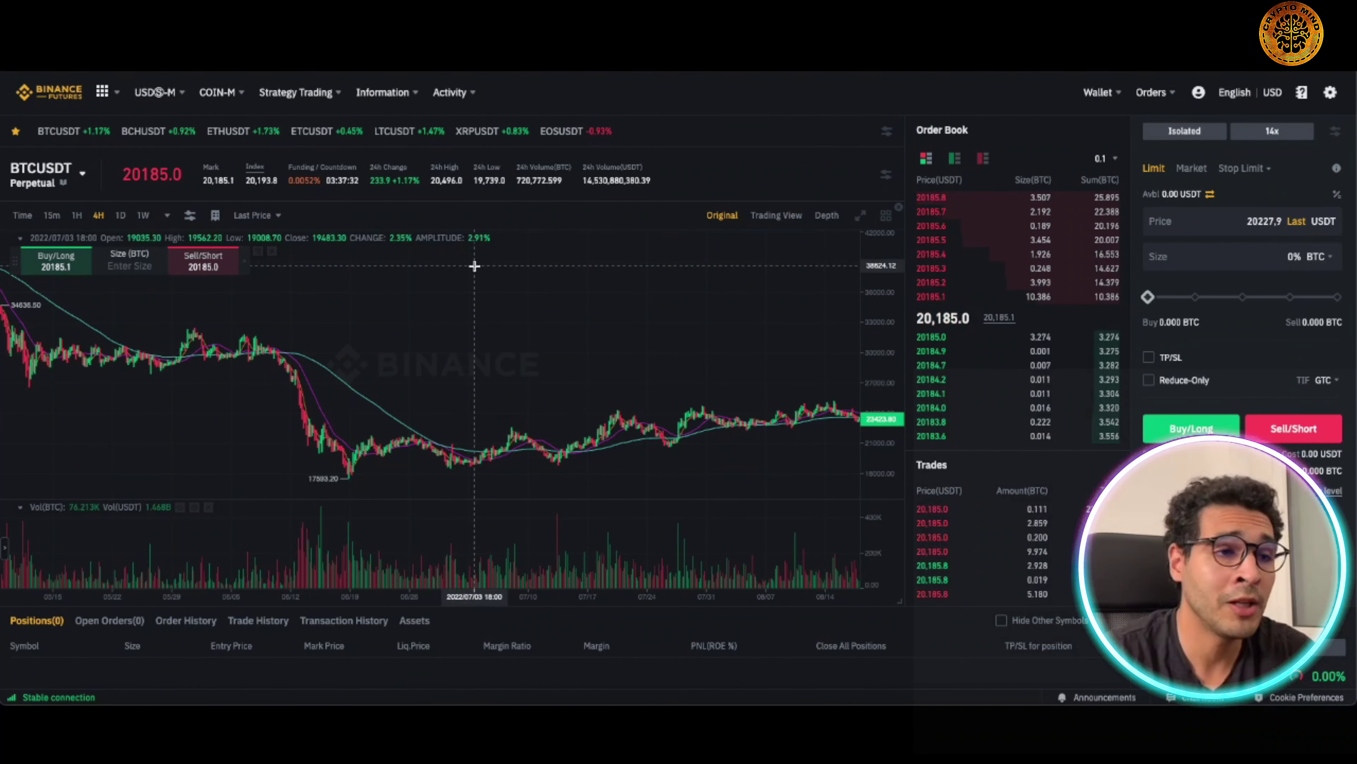
{"action": "left_click_drag", "start_coordinate": [484, 270], "coordinate": [390, 293]}
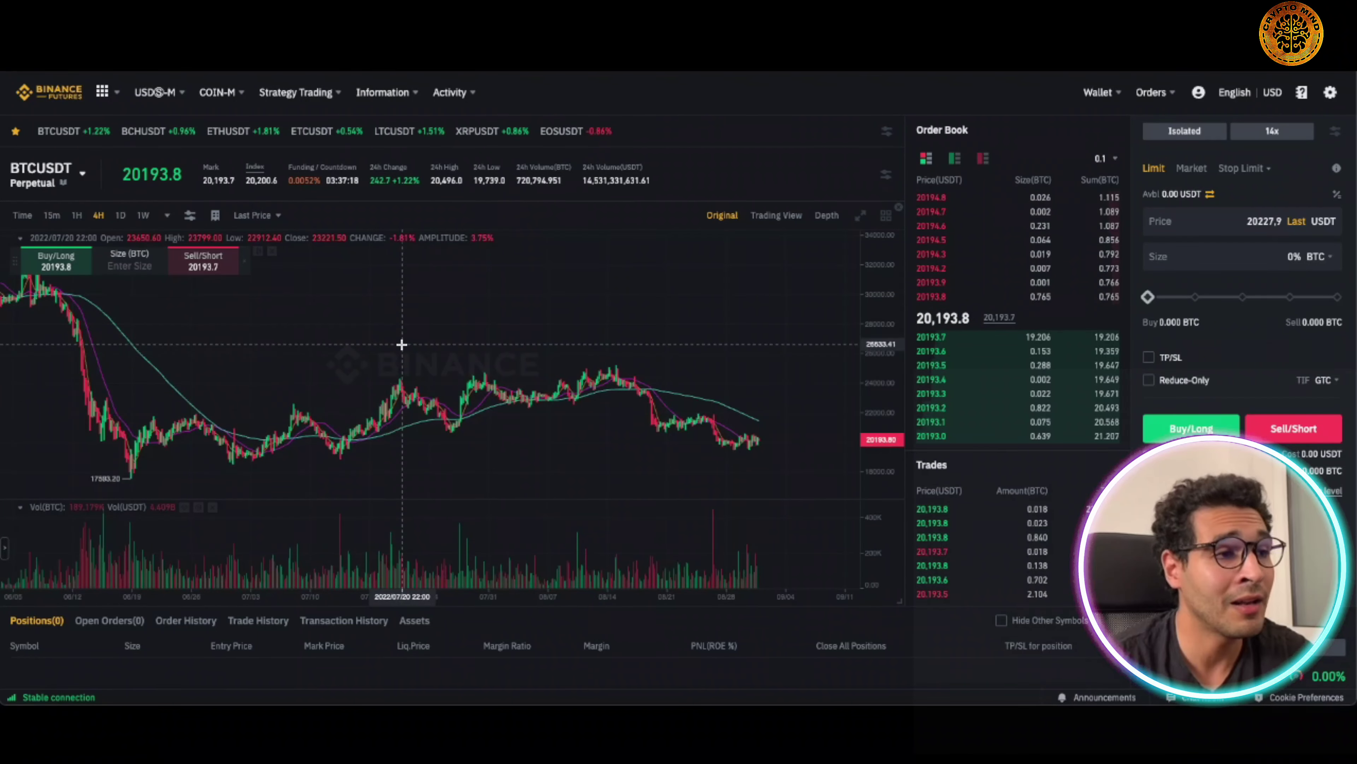
{"action": "left_click_drag", "start_coordinate": [379, 339], "coordinate": [445, 321]}
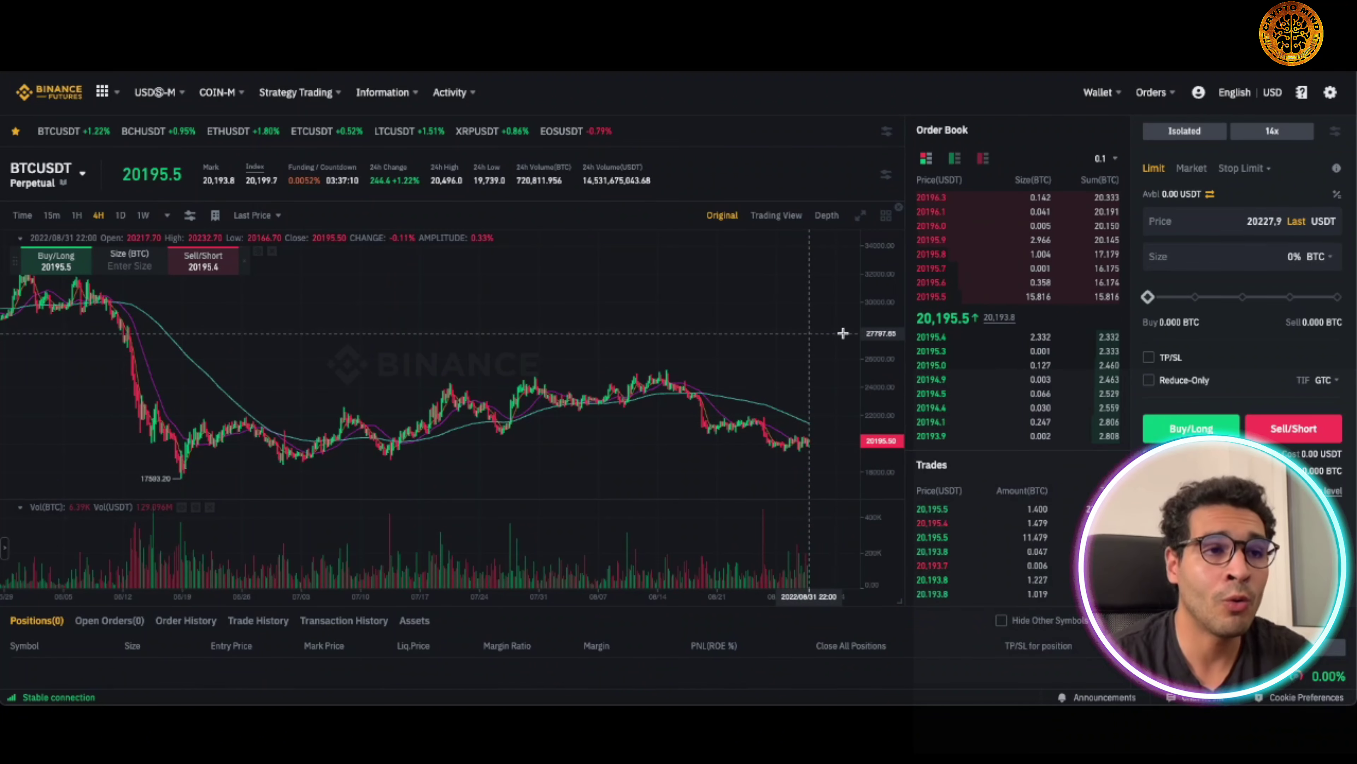
{"action": "left_click_drag", "start_coordinate": [818, 330], "coordinate": [634, 329]}
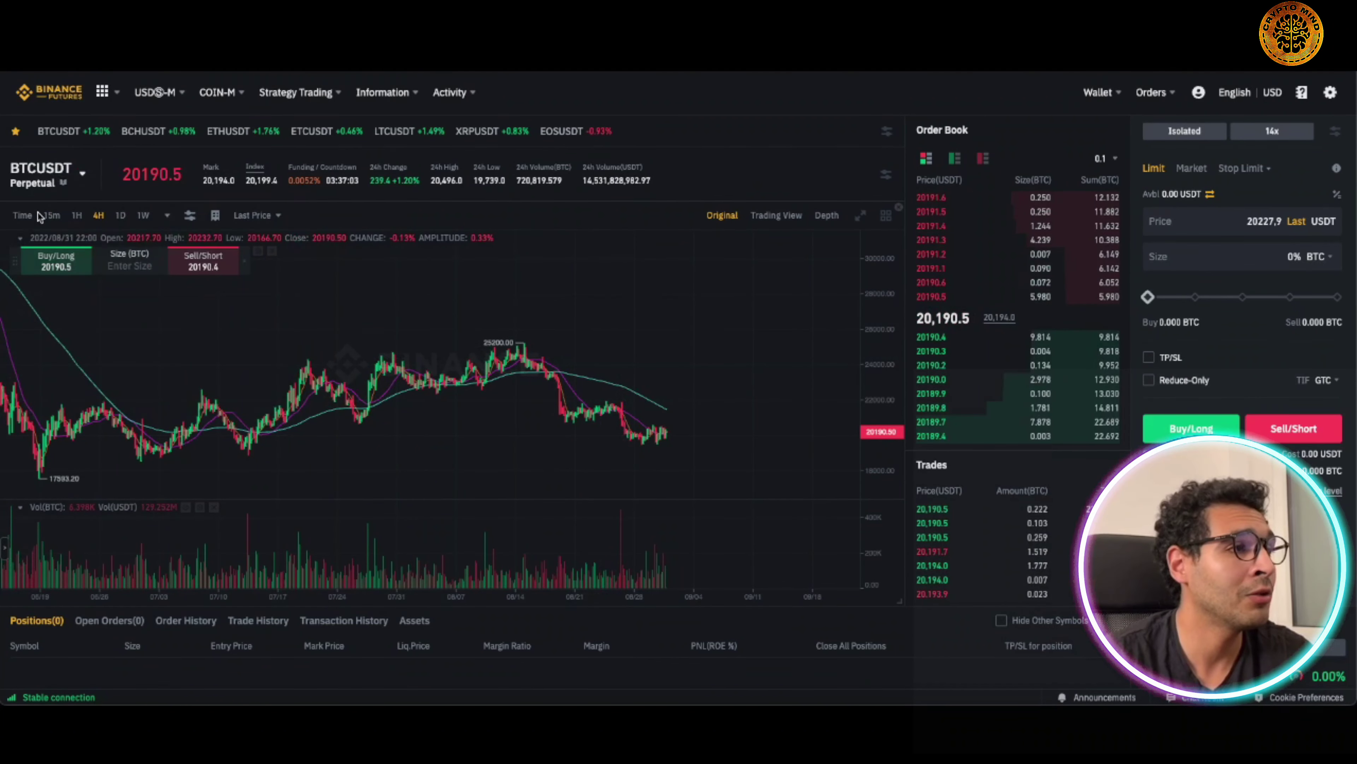
- Switch the trading page to ETHUSDT Perpetual and display its chart with 1D candles
{"action": "mouse_move", "coordinate": [58, 176]}
{"action": "left_click", "coordinate": [59, 324]}
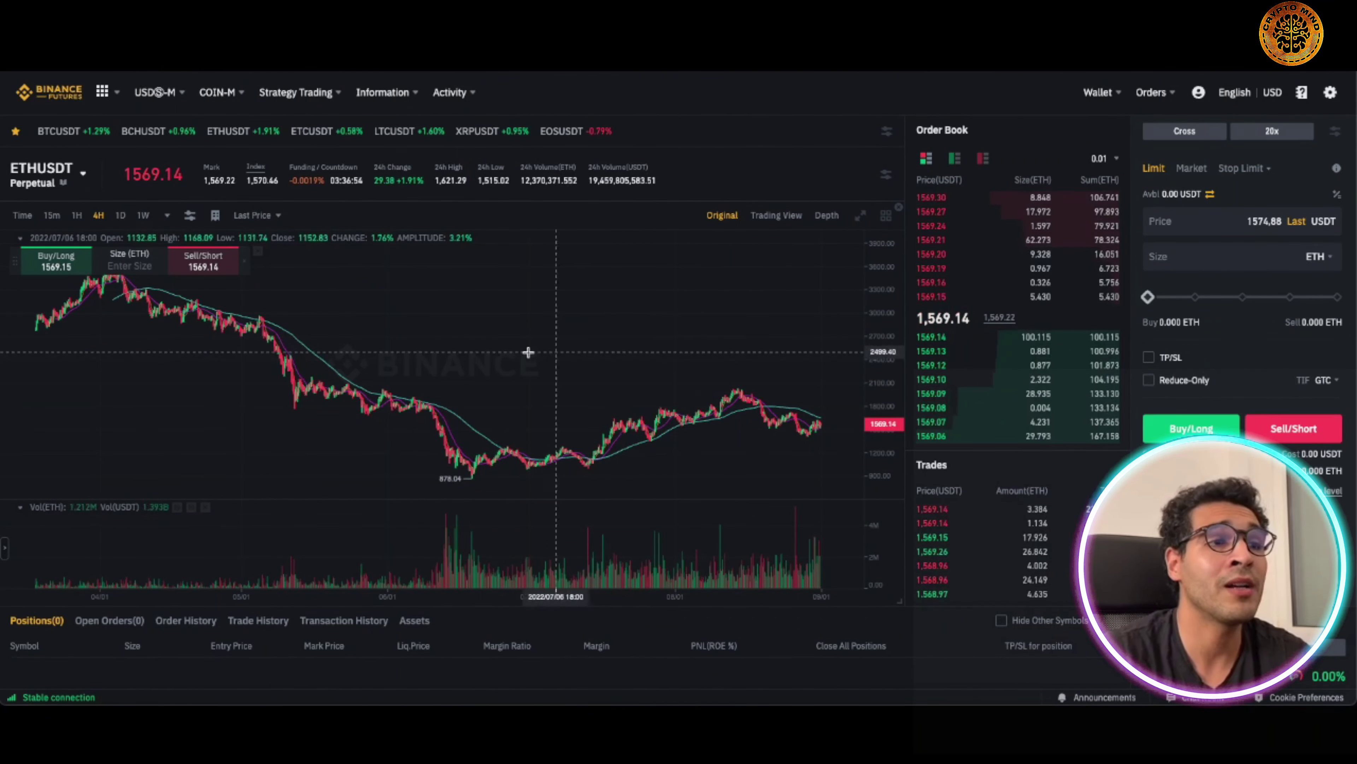
{"action": "left_click", "coordinate": [121, 216]}
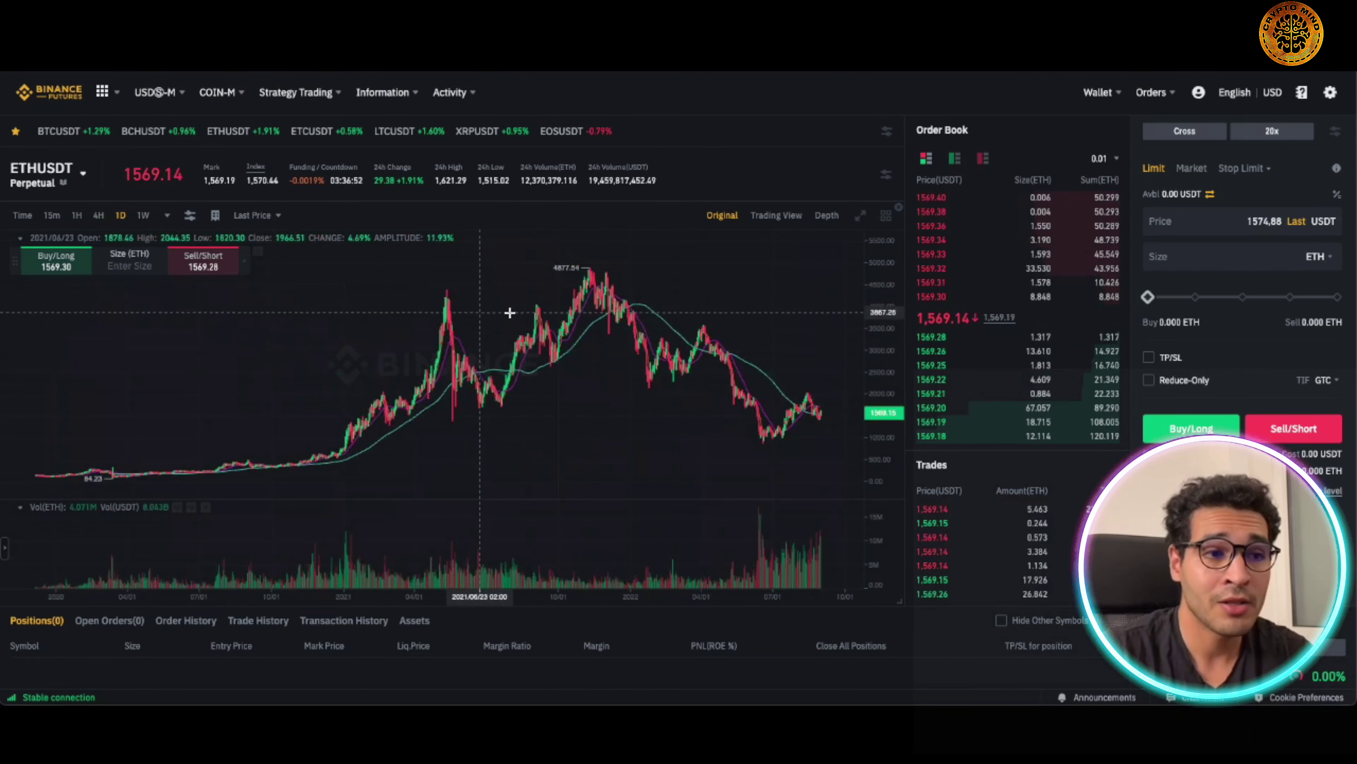